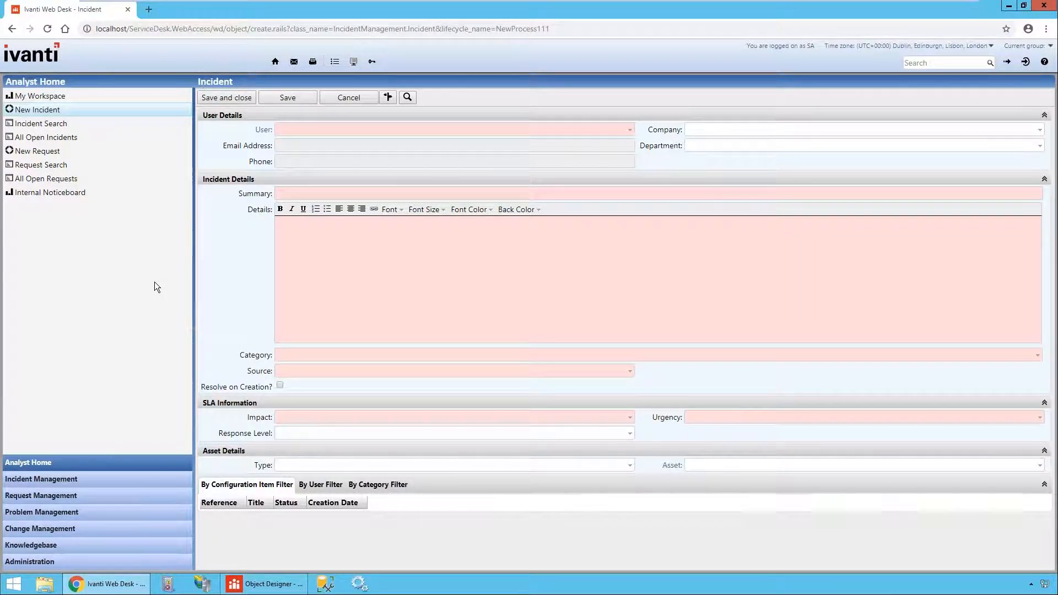
- Examine the options offered for Impact and Urgency on the new incident form
click(406, 418)
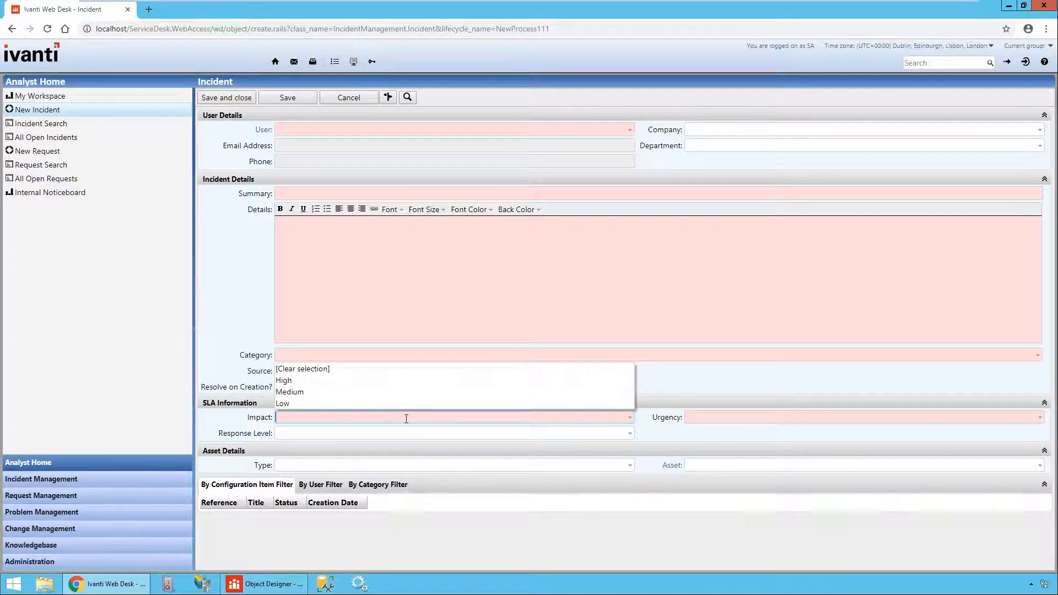
click(750, 418)
click(738, 416)
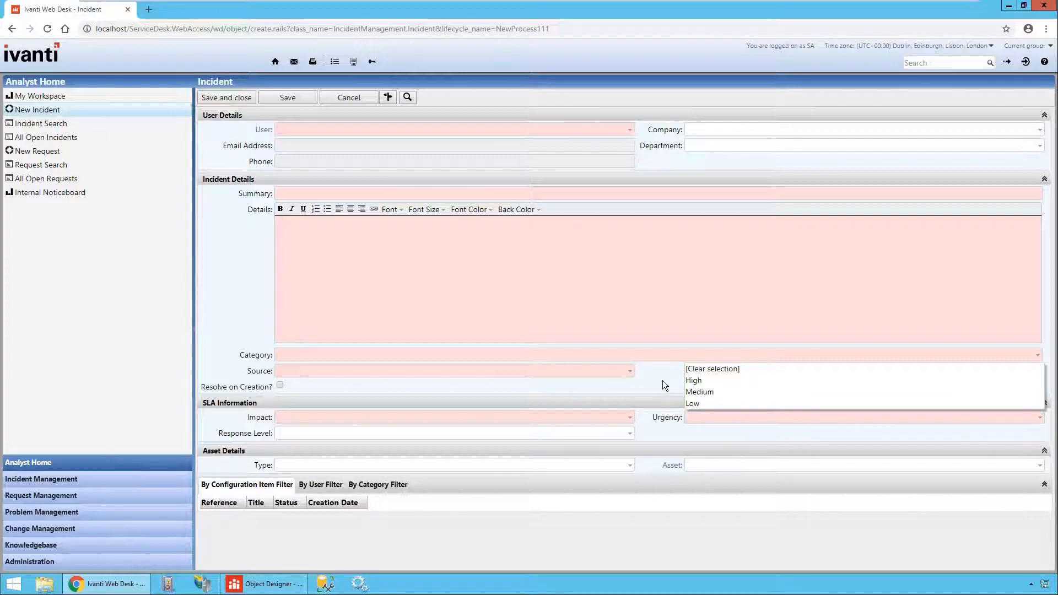
click(366, 393)
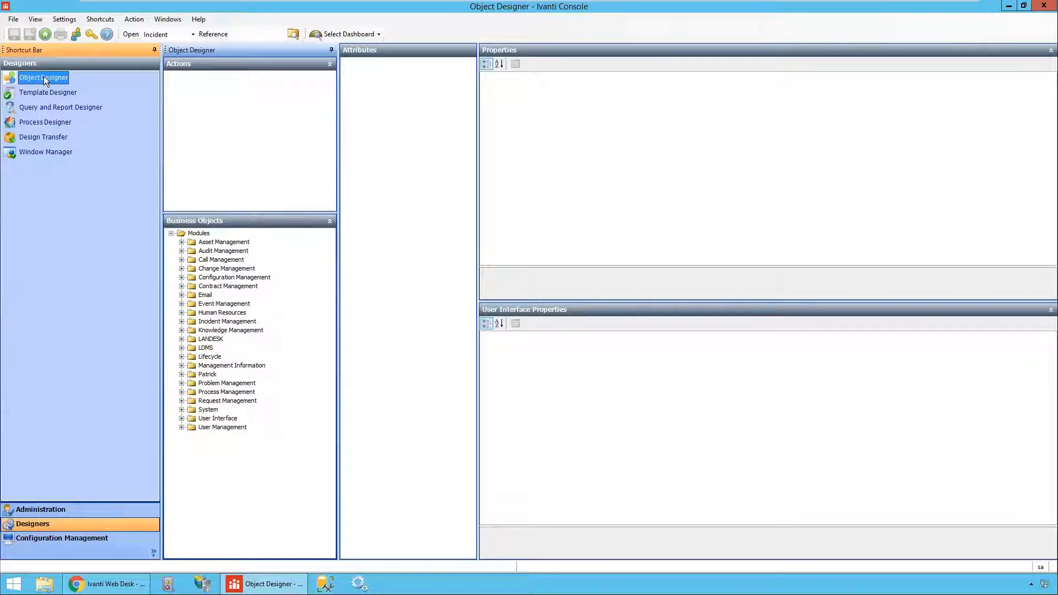
- In the Ivanti Console's Object Designer, start the Object Creation Wizard for the Incident Management module and title the object User Impact
click(187, 322)
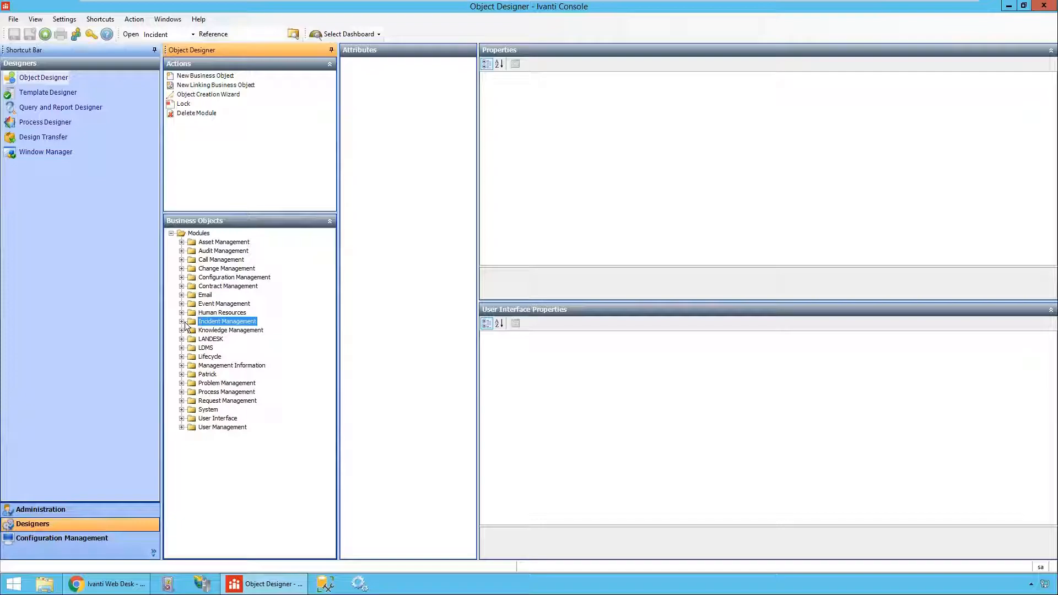
click(200, 410)
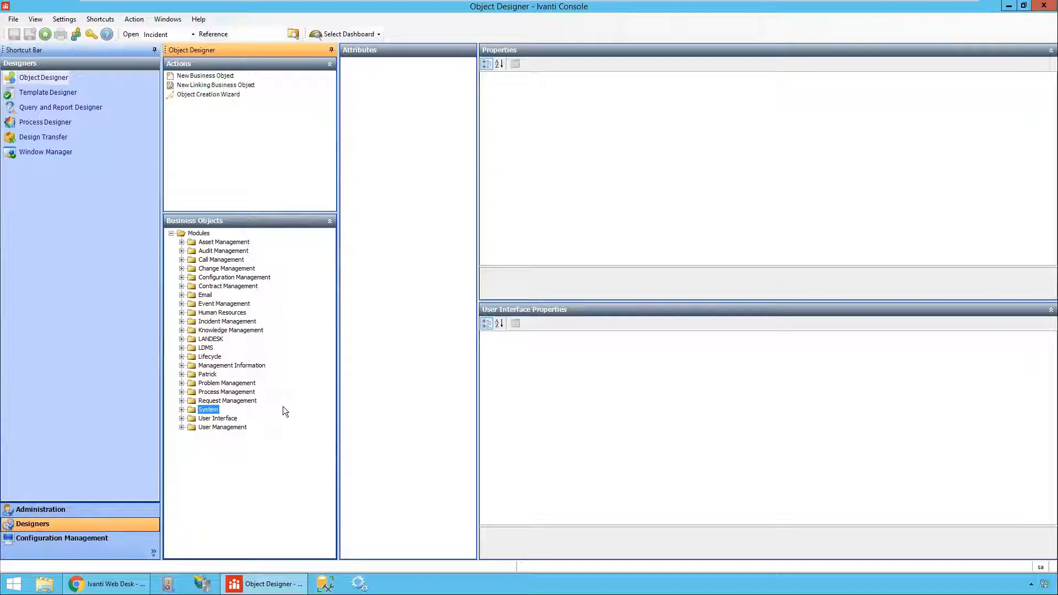
click(234, 320)
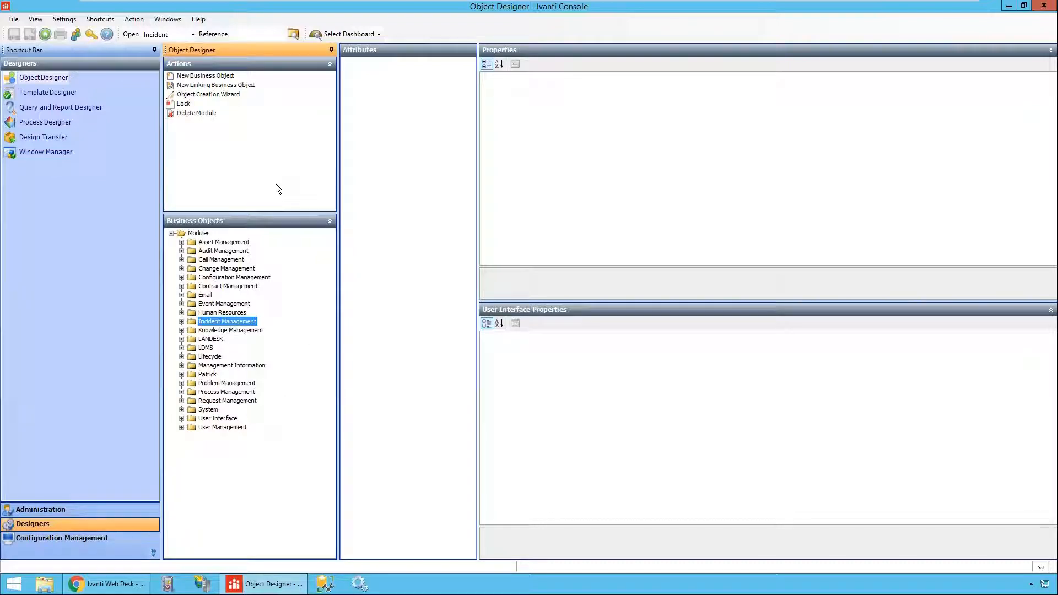
click(211, 95)
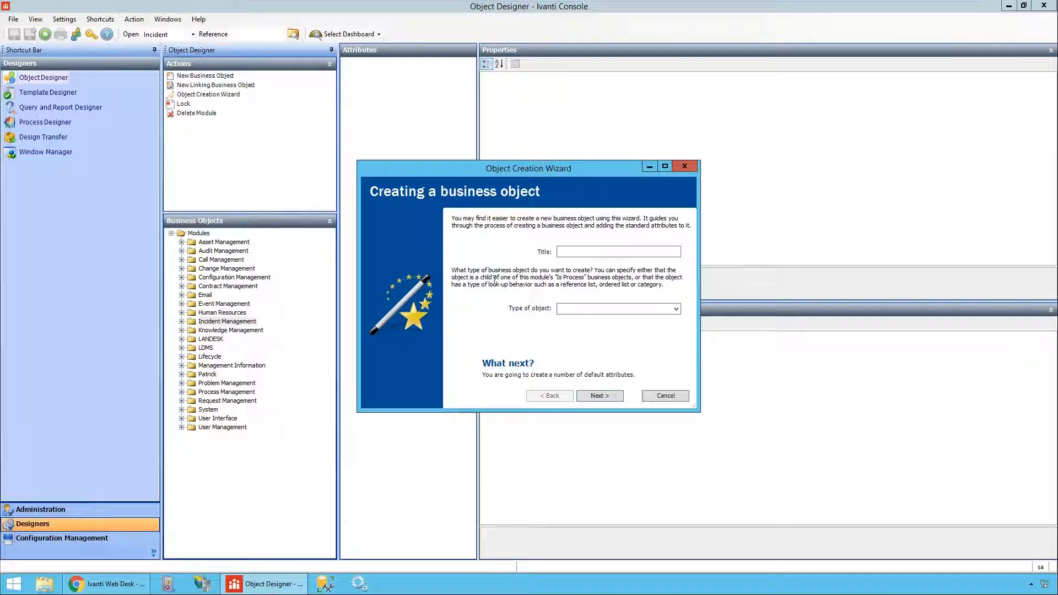
click(581, 251)
text(User Impact)
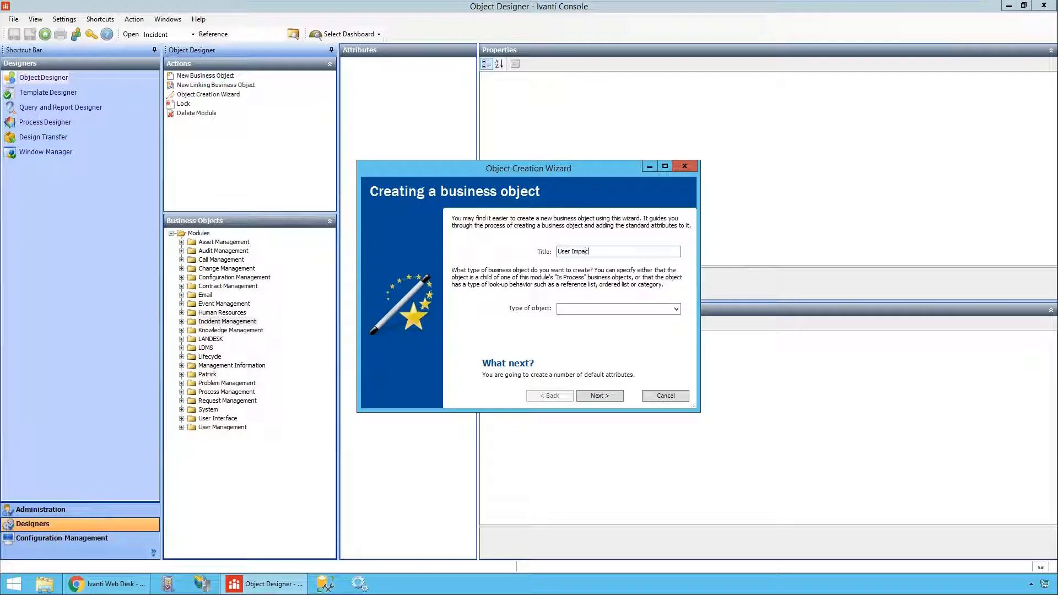
- Define the new object as an Ordered look-up from the Incident object and proceed to its default attributes
click(676, 309)
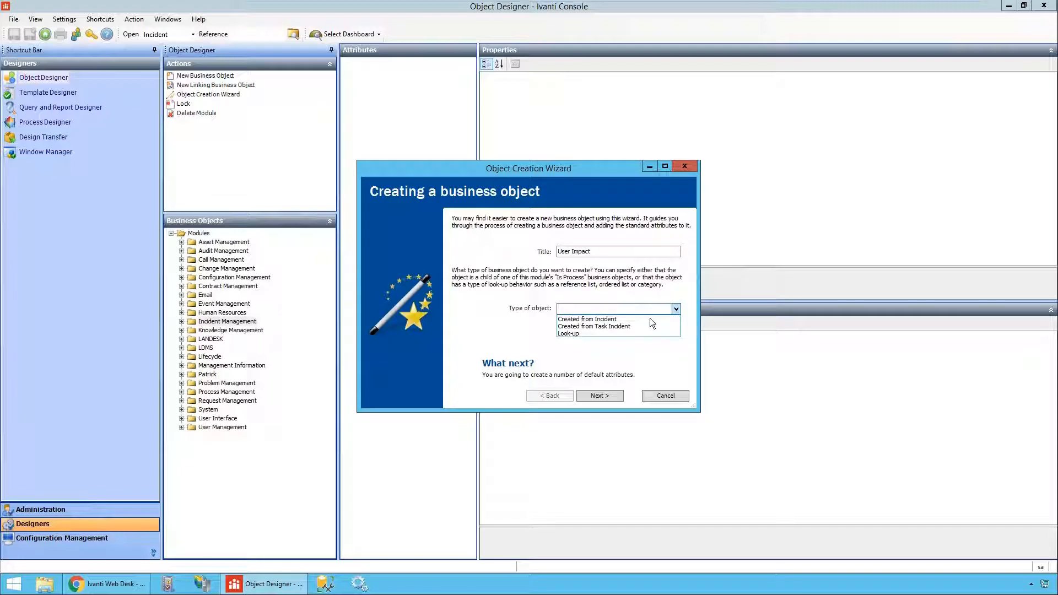
click(581, 334)
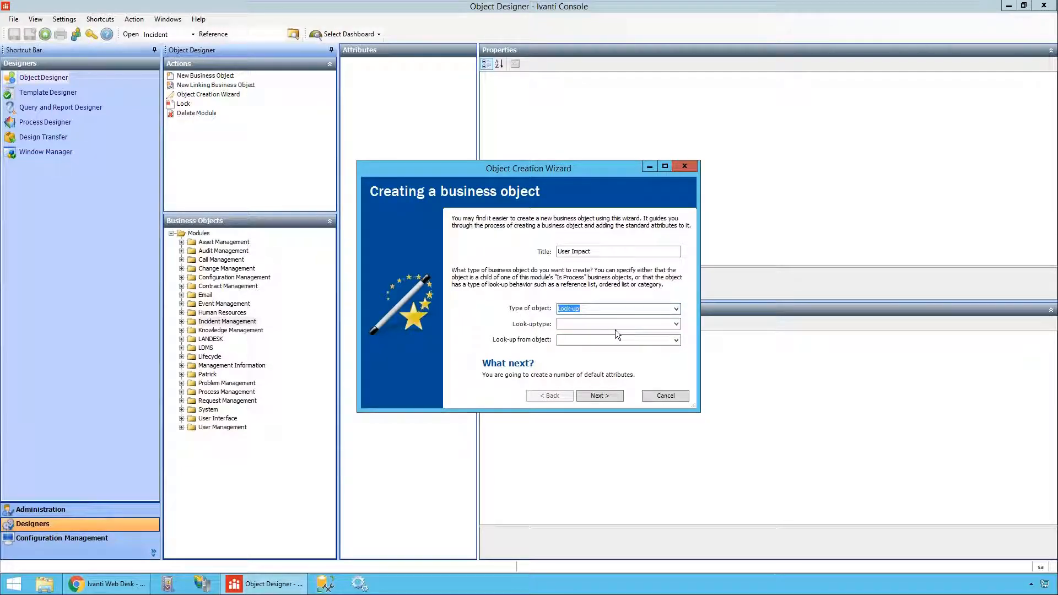
click(675, 324)
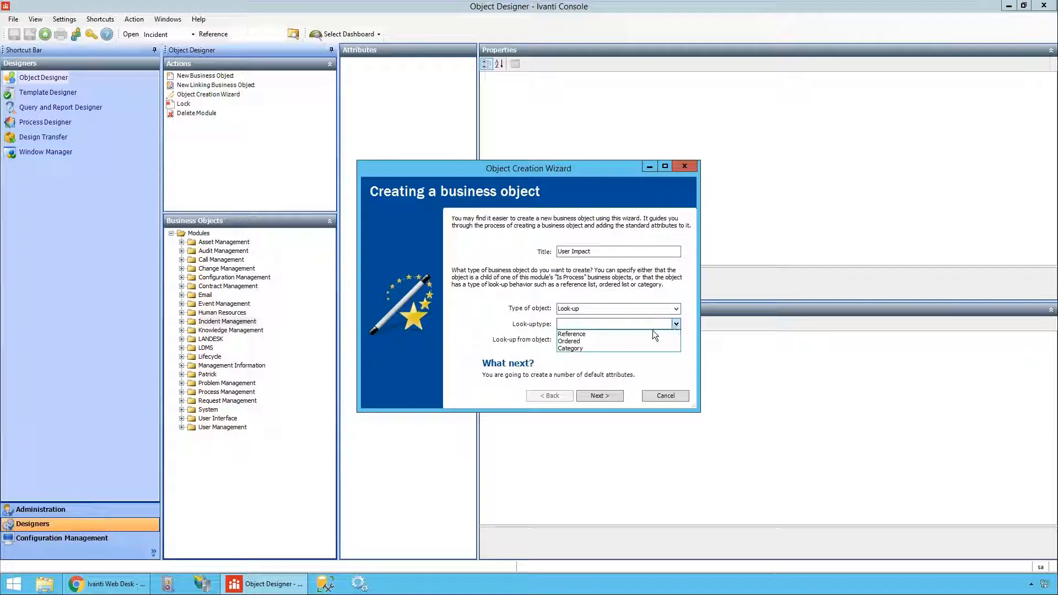
click(587, 341)
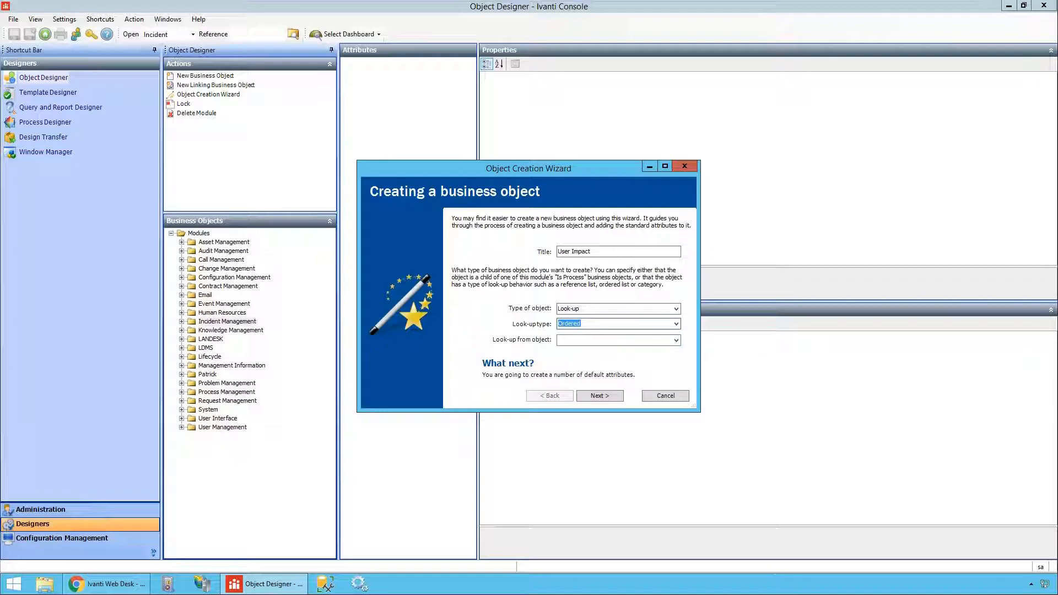
click(676, 340)
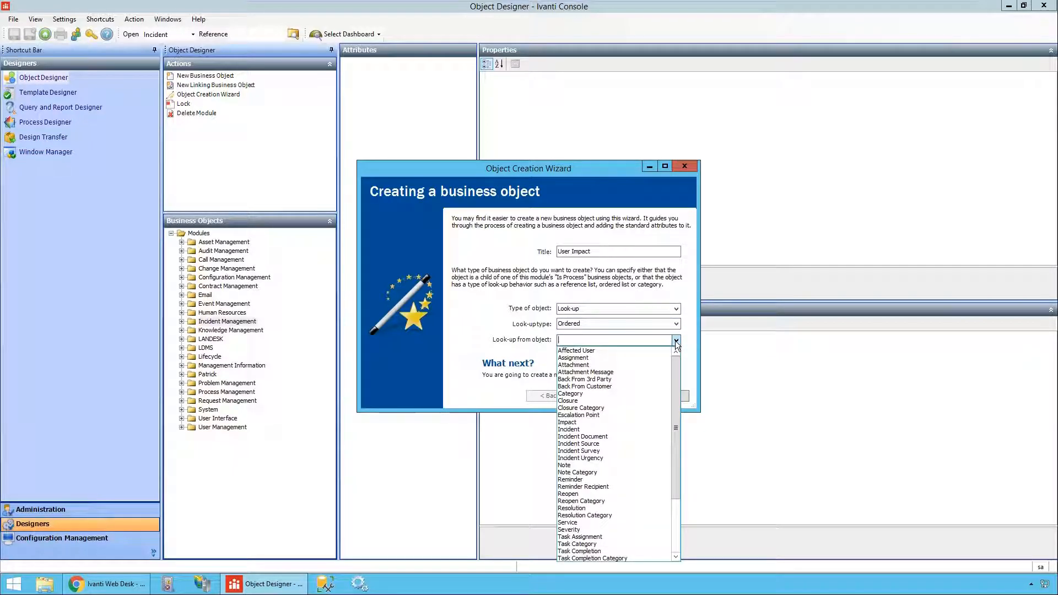
click(571, 430)
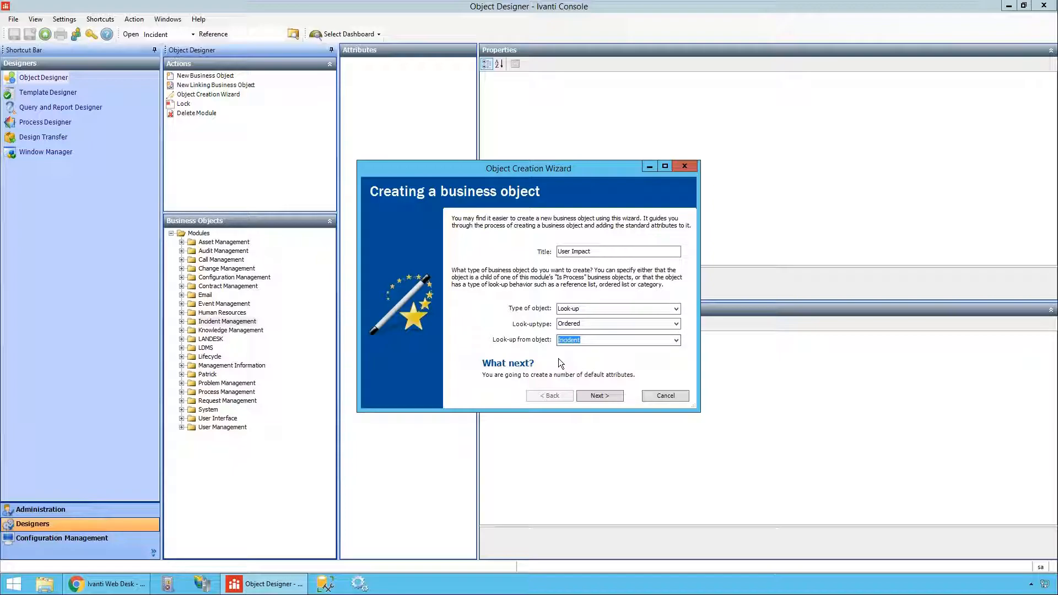
click(589, 394)
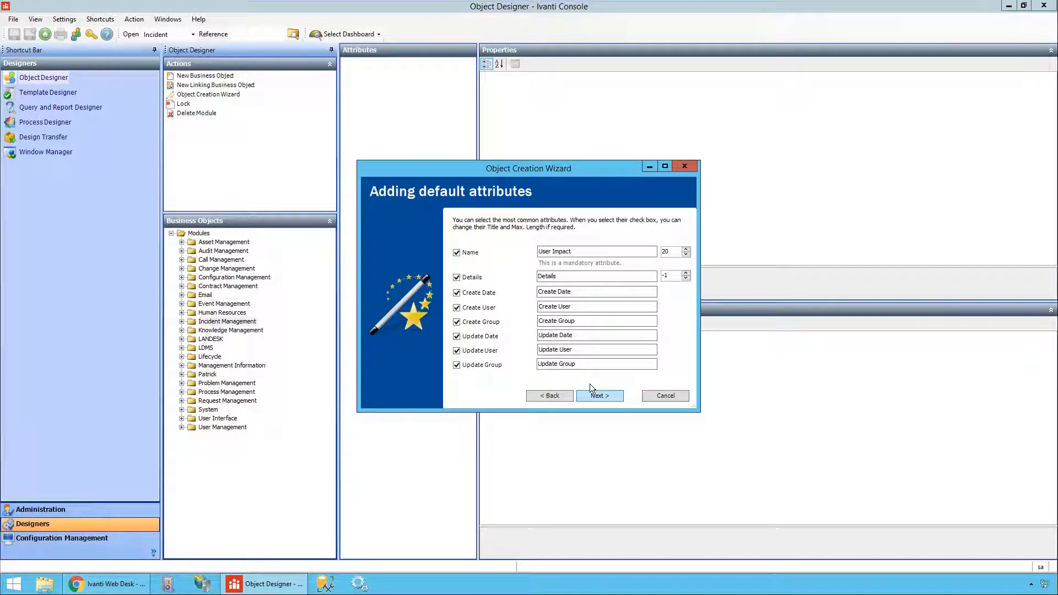
- Set the maximum length of the Name attribute to 100
click(595, 252)
drag(671, 253, 635, 256)
key(BackSpace)
text(100)
key(Tab)
- Exclude the Details, Create Group and Update Group attributes from the new object
click(470, 281)
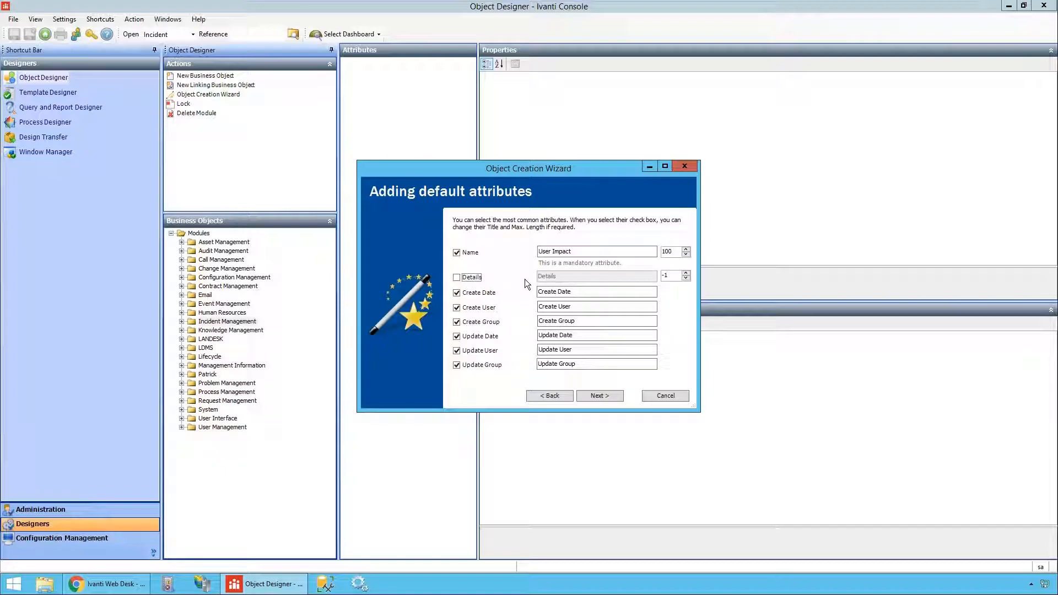
click(480, 324)
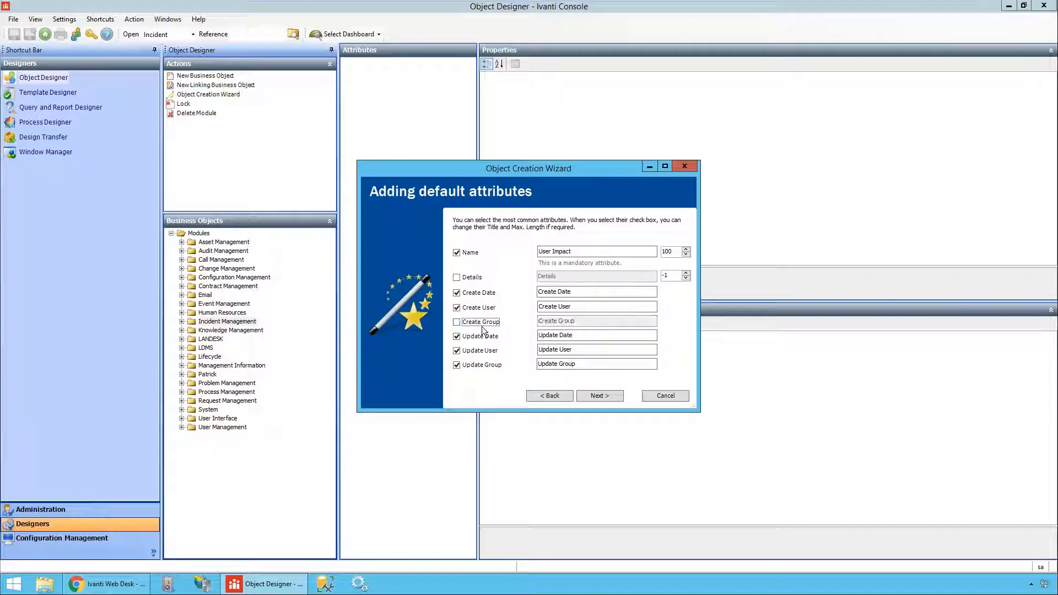
click(485, 365)
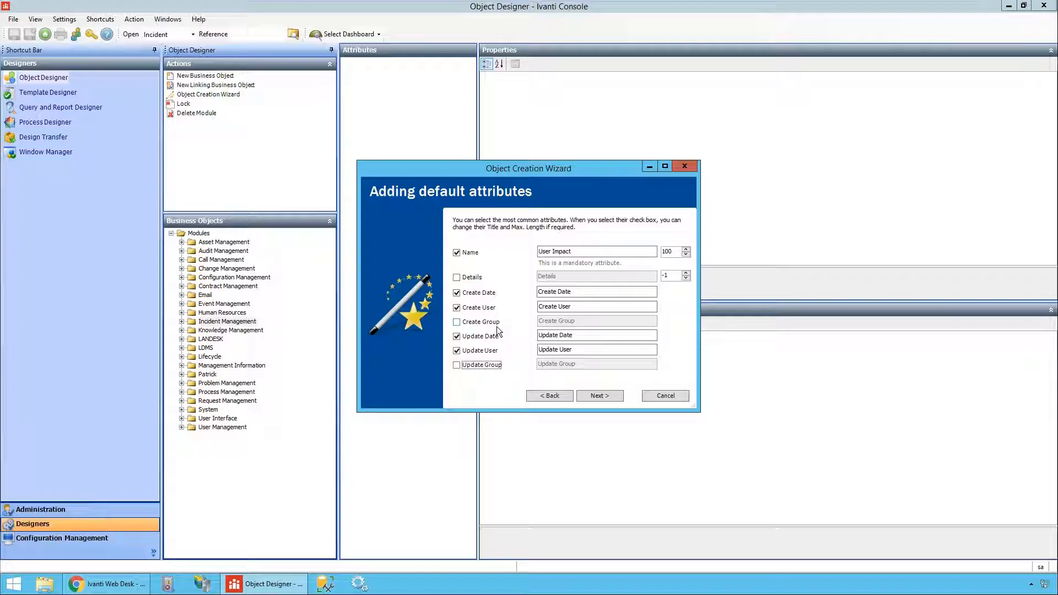
- Retitle the Create Date attribute as Created On and the Create User attribute as Created By
click(591, 295)
double_click(590, 296)
key(BackSpace)
key(BackSpace)
text(d On)
key(Tab)
key(Tab)
key(End)
key(BackSpace)
key(BackSpace)
key(BackSpace)
key(BackSpace)
key(BackSpace)
text(d By)
- Retitle the Update Date attribute as Updated On and the Update User attribute as Updated By
key(Tab)
key(Tab)
key(Tab)
key(End)
key(shift+ctrl+Left)
key(BackSpace)
key(BackSpace)
text(d On)
key(Tab)
key(Tab)
key(End)
key(shift+ctrl+Left)
key(BackSpace)
key(BackSpace)
text(d By)
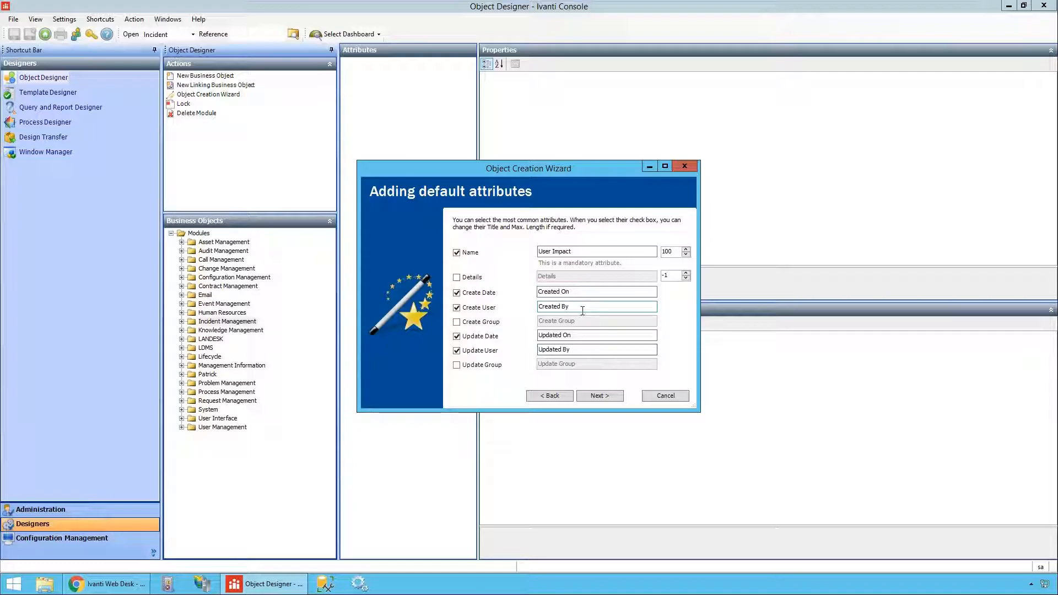
- Finish the wizard without setting any object privileges and save the User Impact business object
click(590, 395)
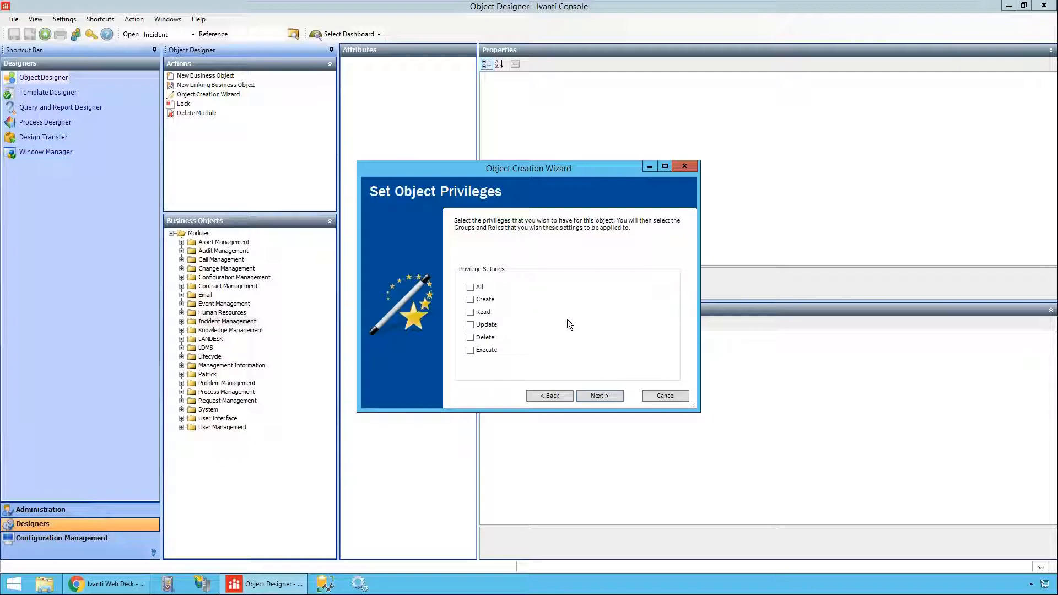
click(596, 396)
click(596, 396)
click(597, 395)
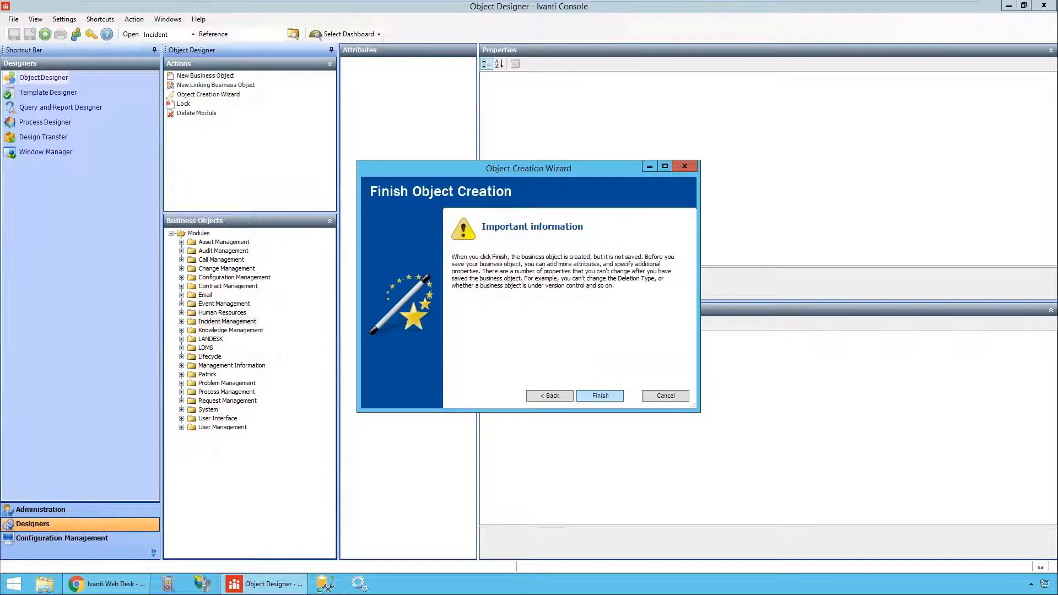
key(Return)
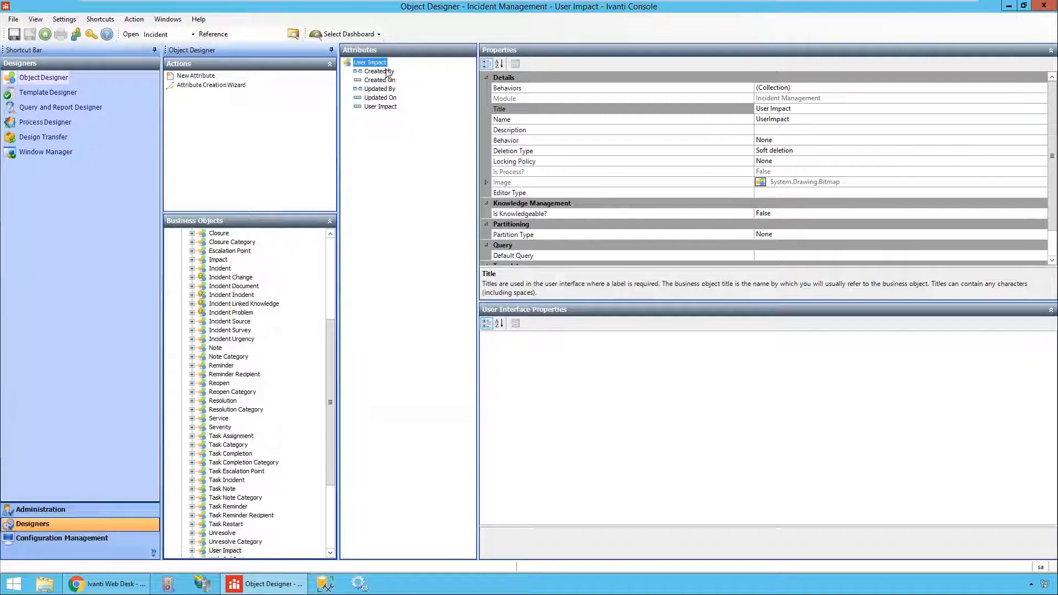
click(14, 34)
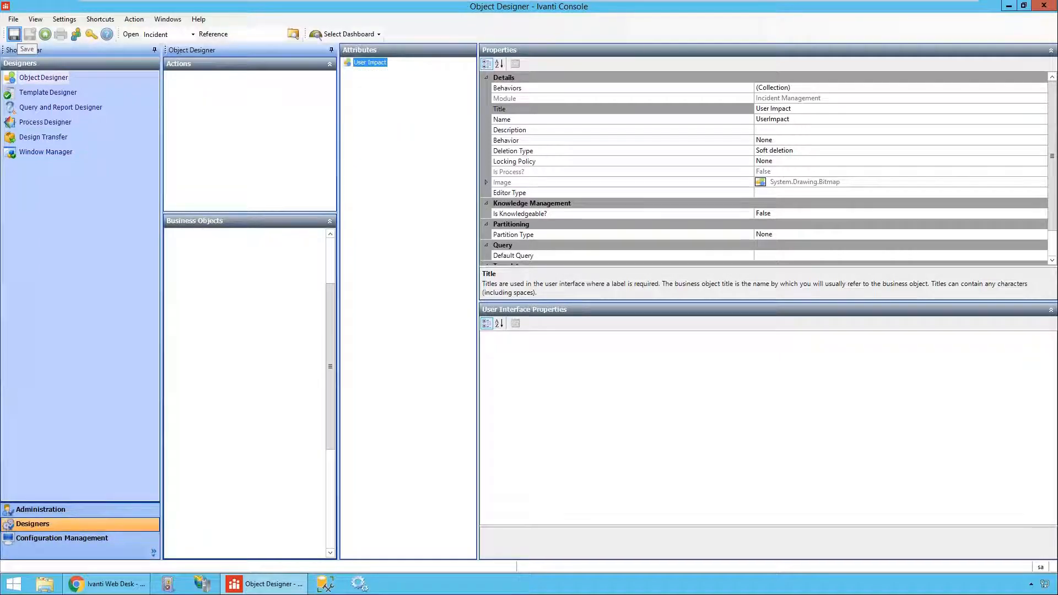
- Review the properties of the User Impact object's Deleted, Guid and Rank attributes
click(380, 89)
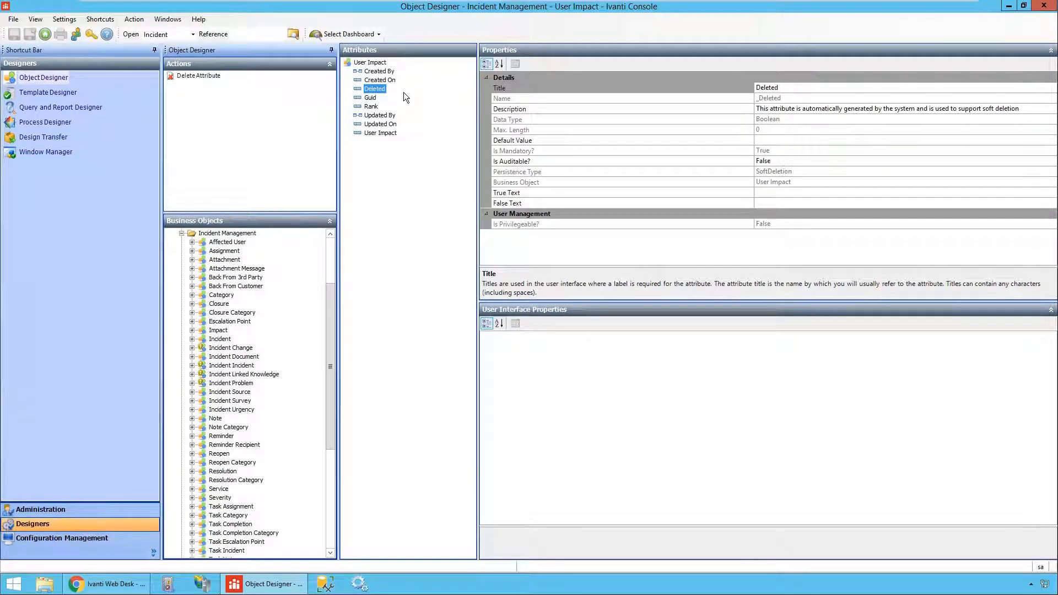
click(380, 99)
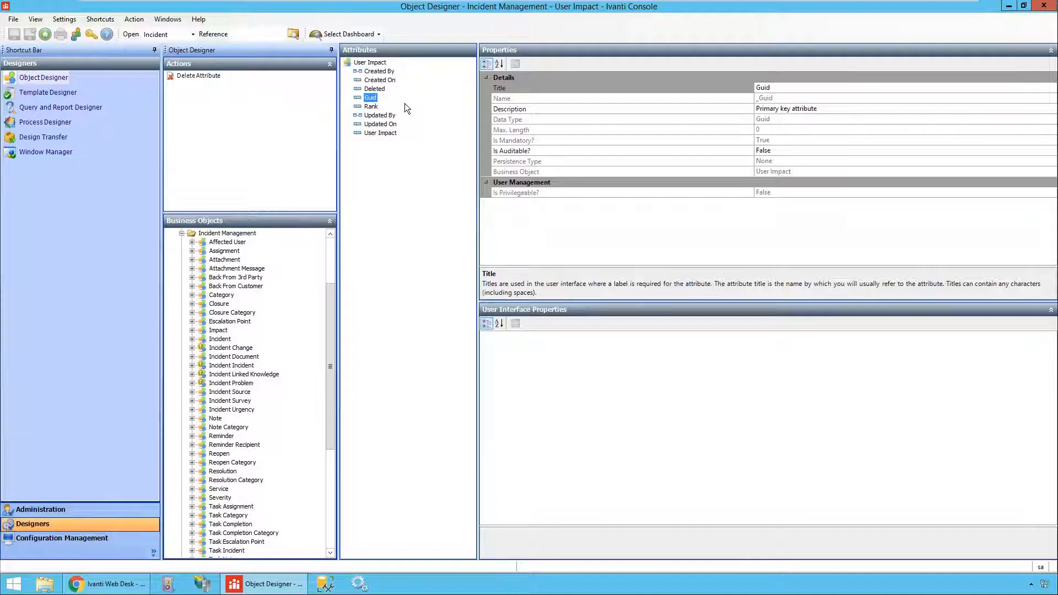
click(370, 106)
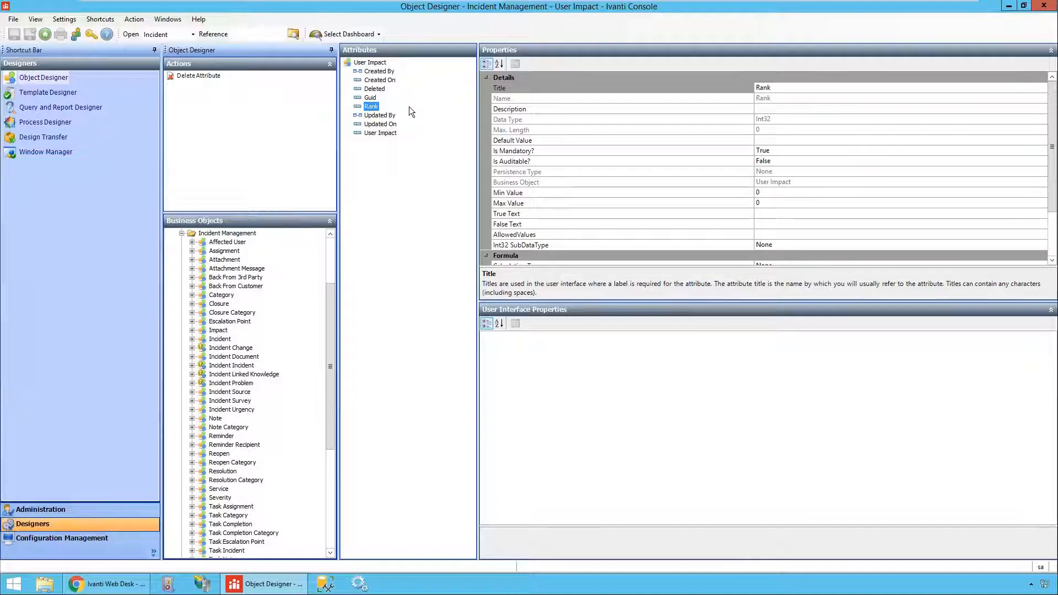
- Inspect the properties and internal name of the User Impact relationship on the Incident object
click(220, 339)
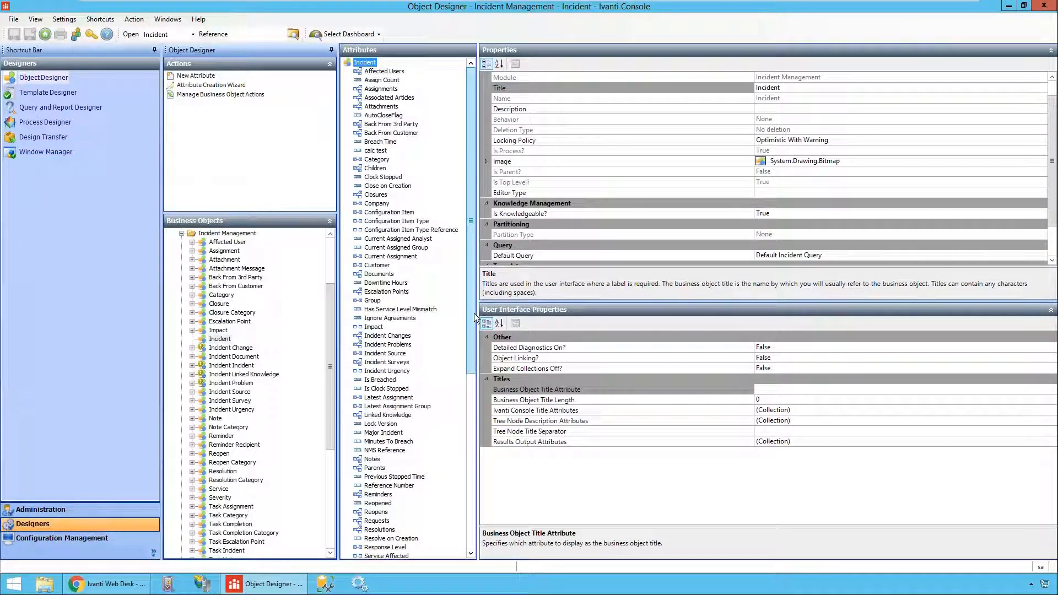
drag(474, 313, 472, 441)
click(380, 415)
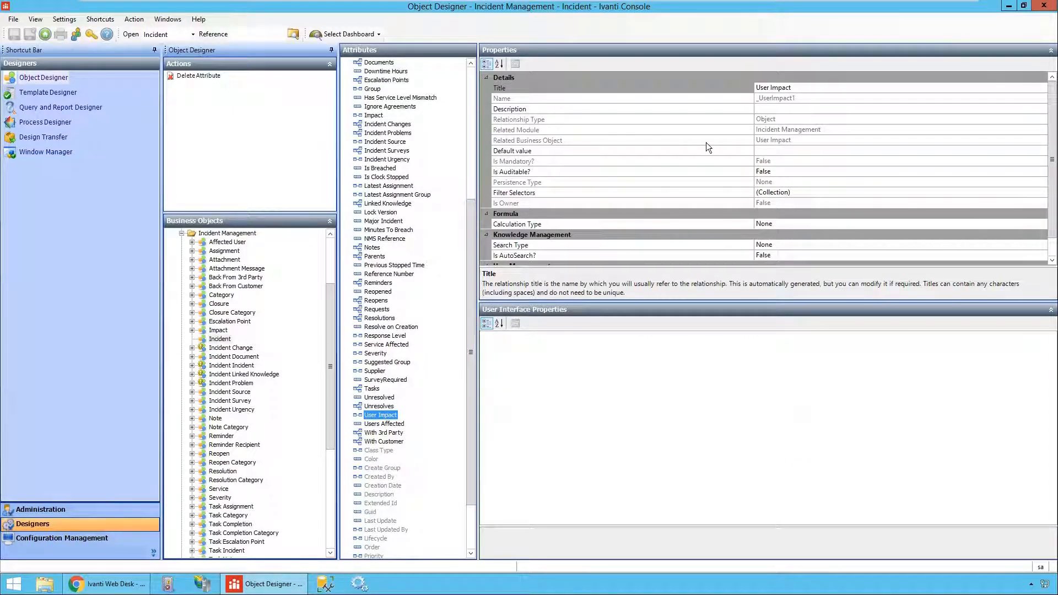
click(811, 98)
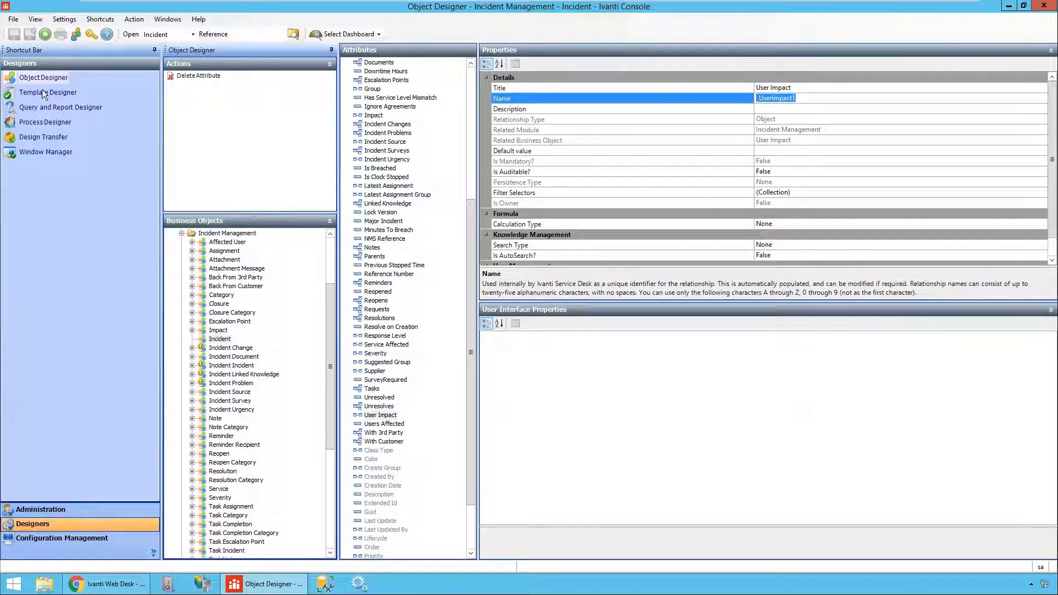
- In Window Manager, generate a window for Incident Management's User Impact object with the New Window Wizard, leaving Deleted and Rank out of the Details group box
click(42, 153)
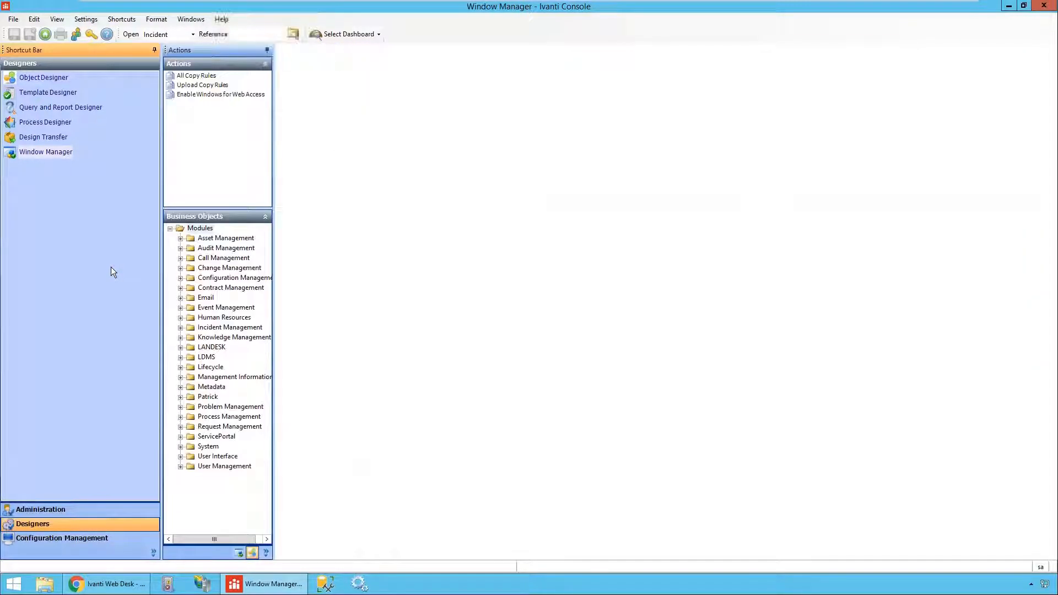
click(180, 327)
click(269, 440)
click(226, 366)
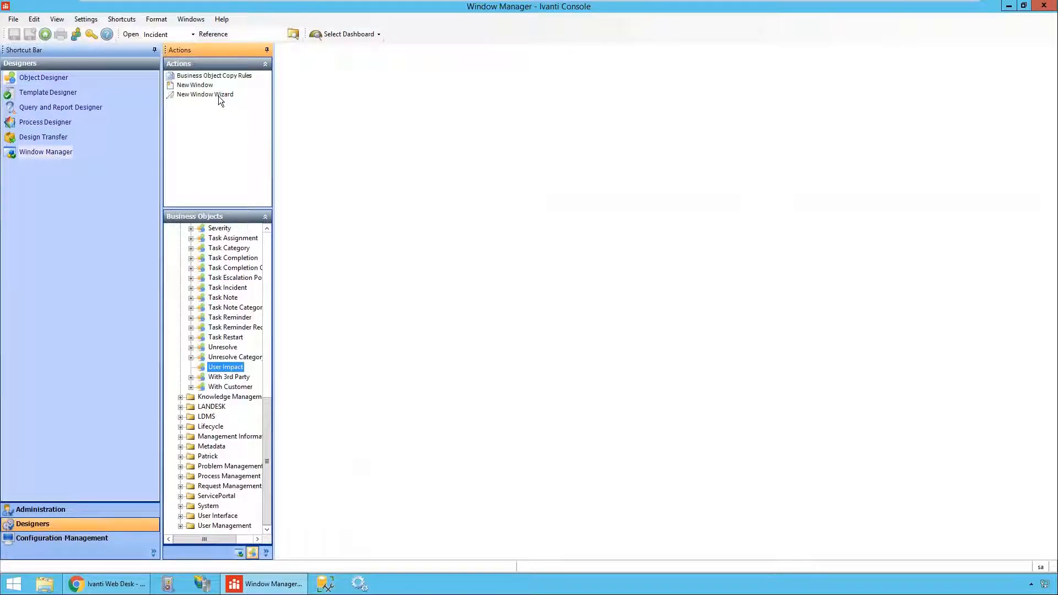
click(218, 96)
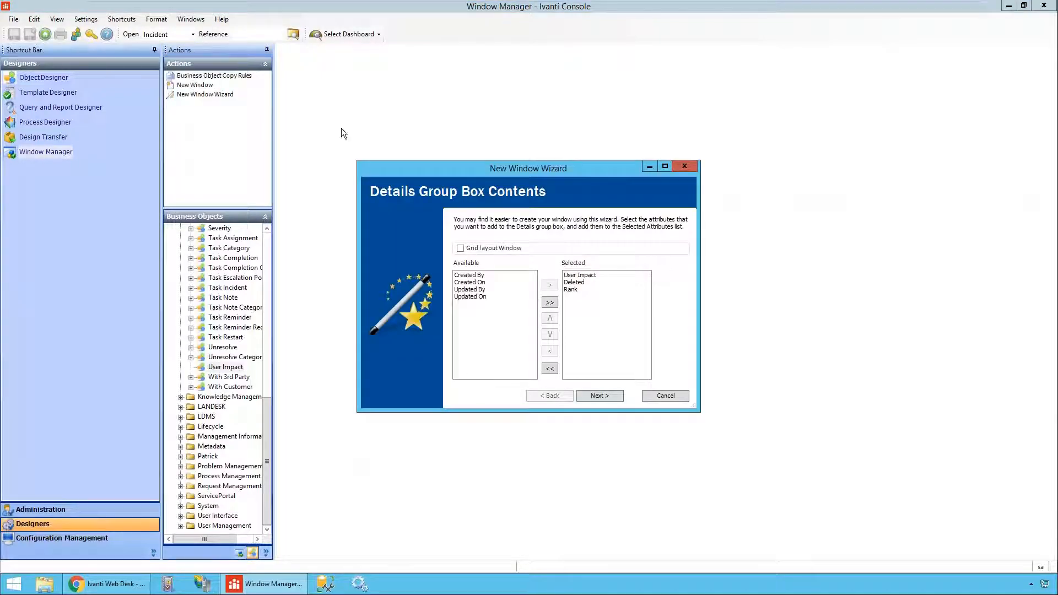
double_click(577, 282)
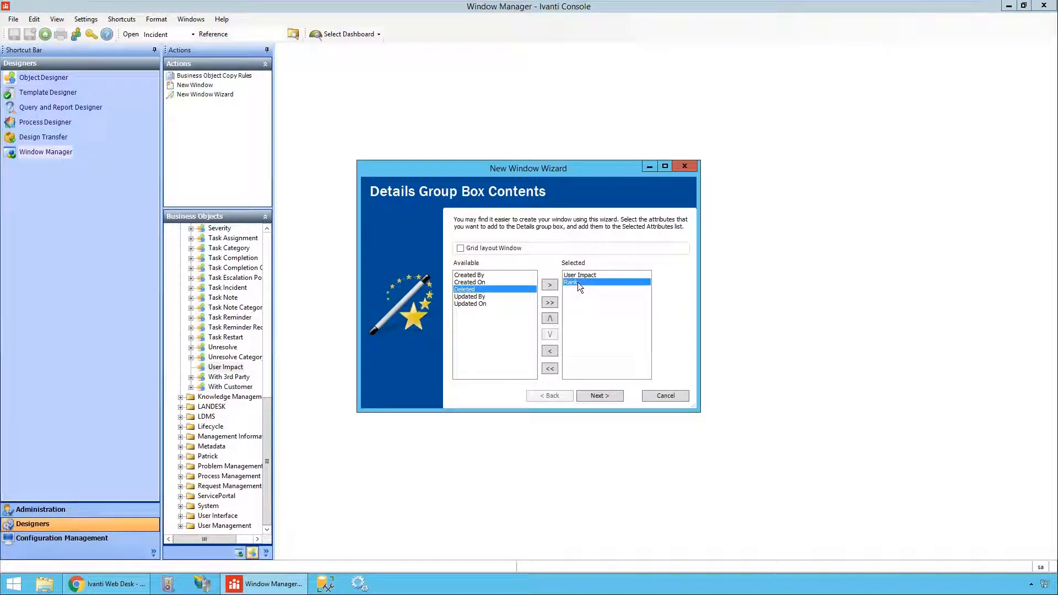
double_click(577, 282)
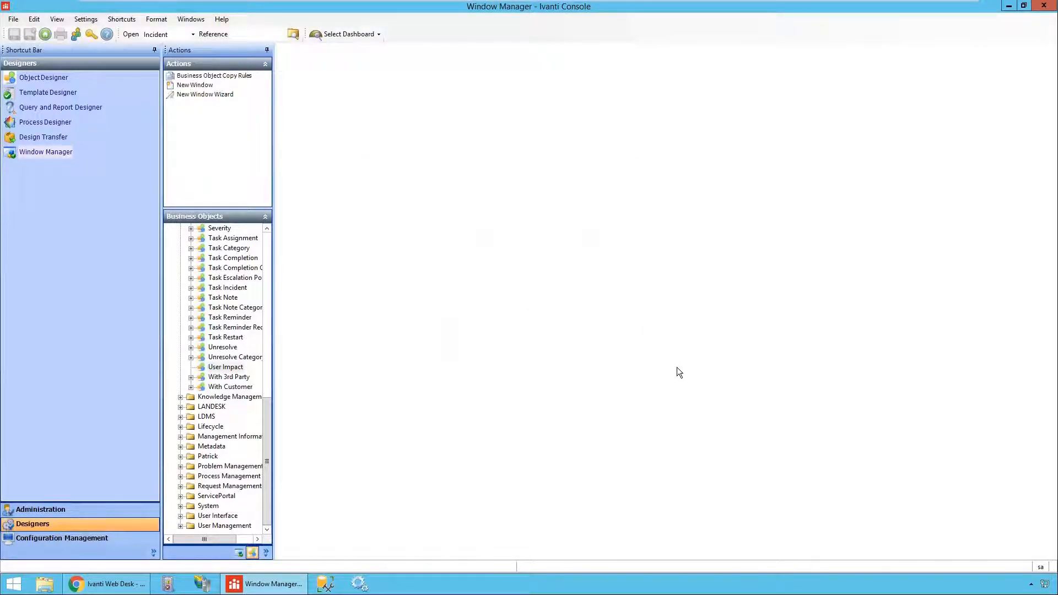
- Narrow the Status fields and the User Impact field to a common width and shorten the User Impact label
drag(571, 97, 548, 151)
click(552, 65)
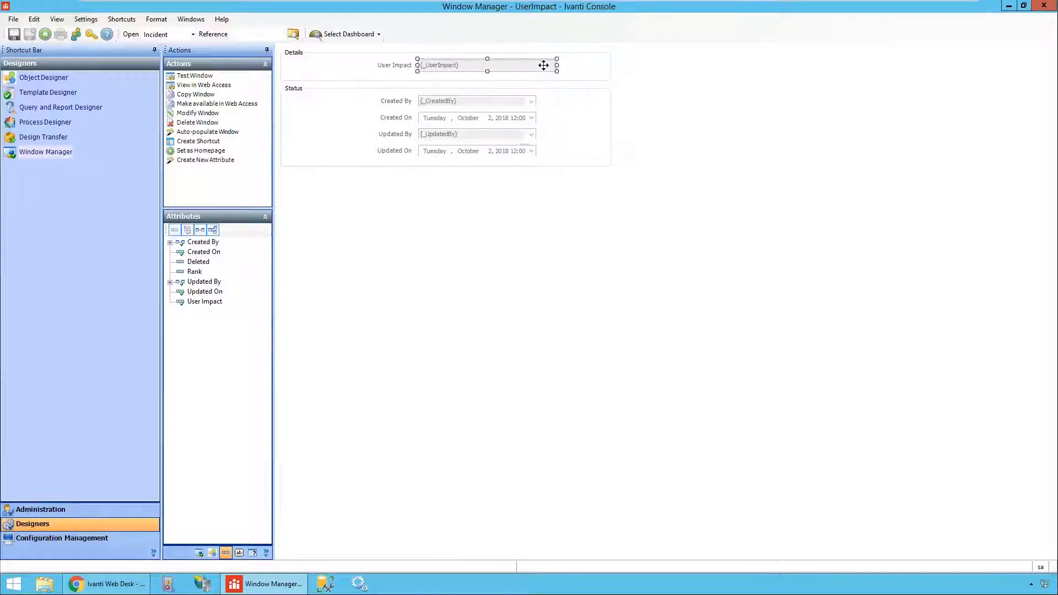
drag(556, 65, 536, 65)
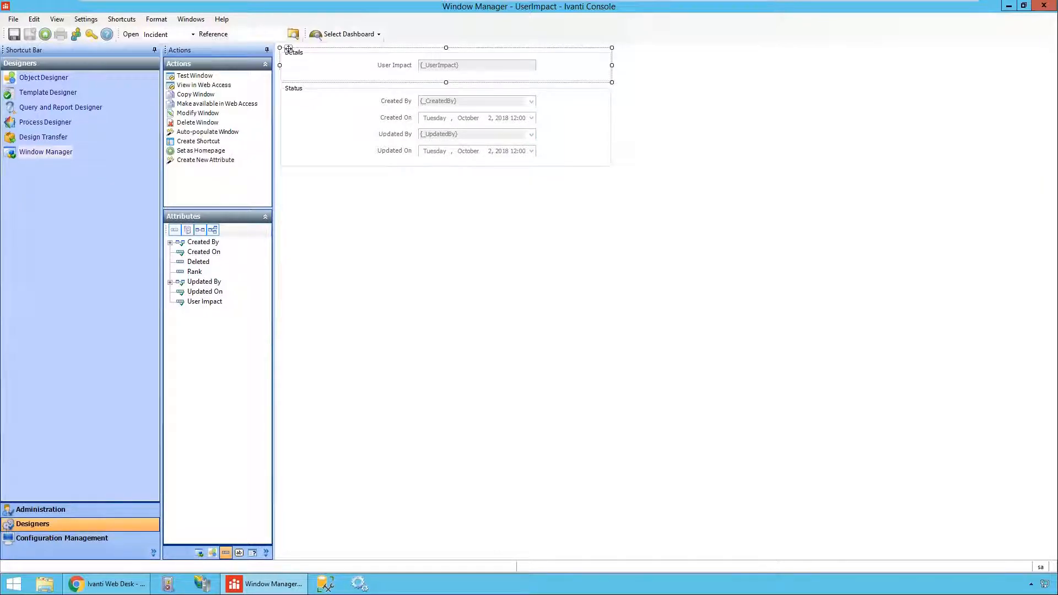
click(402, 66)
drag(301, 65, 355, 65)
- Arrange the Status fields in two columns, Created By/On beside Updated By/On, and resize the Status group box to fit them
click(293, 98)
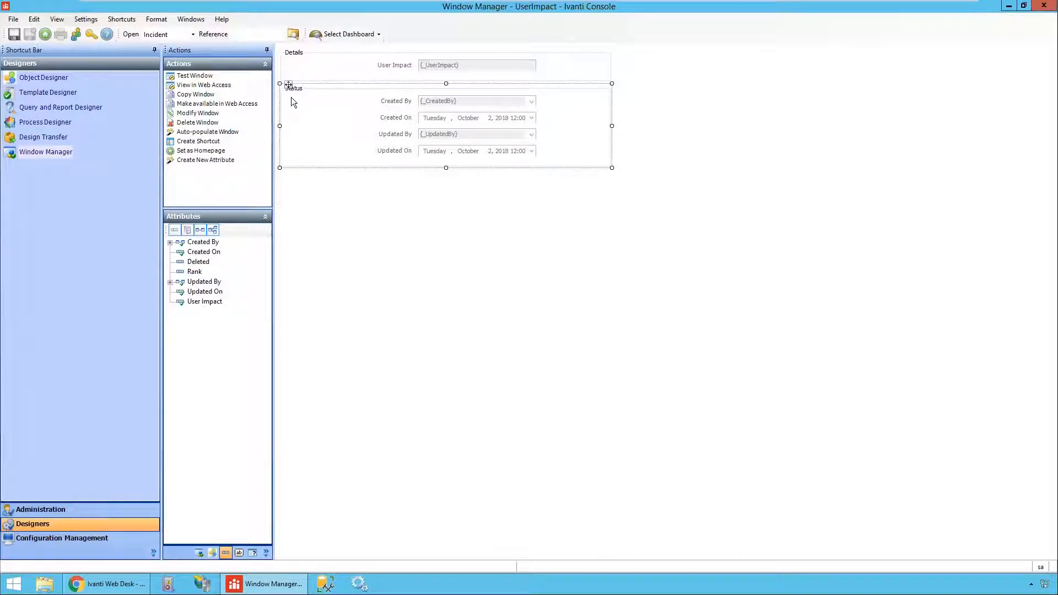
click(389, 148)
drag(291, 100, 435, 158)
drag(390, 132, 501, 103)
click(577, 132)
drag(611, 126, 657, 126)
drag(469, 167, 468, 131)
- Widen the Details group box to match Status and line up the User Impact field and label with Created By
click(576, 65)
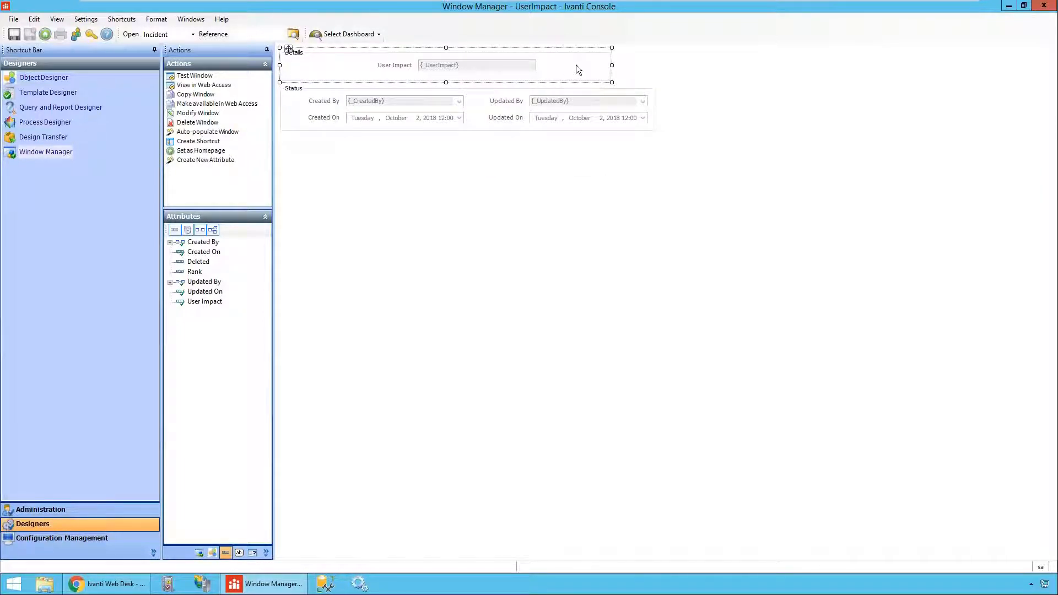
drag(608, 70, 655, 68)
click(397, 65)
click(324, 68)
click(373, 67)
drag(374, 66, 308, 66)
- Make the User Impact field mandatory by setting its Is Mandatory property to True
click(388, 64)
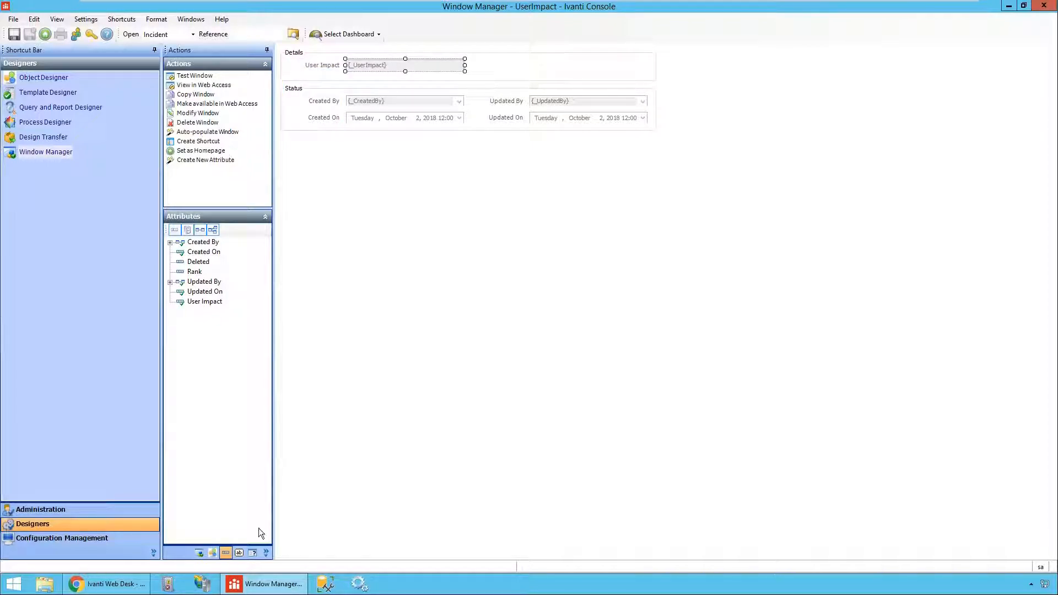
click(251, 552)
scroll(269, 258, up, 3)
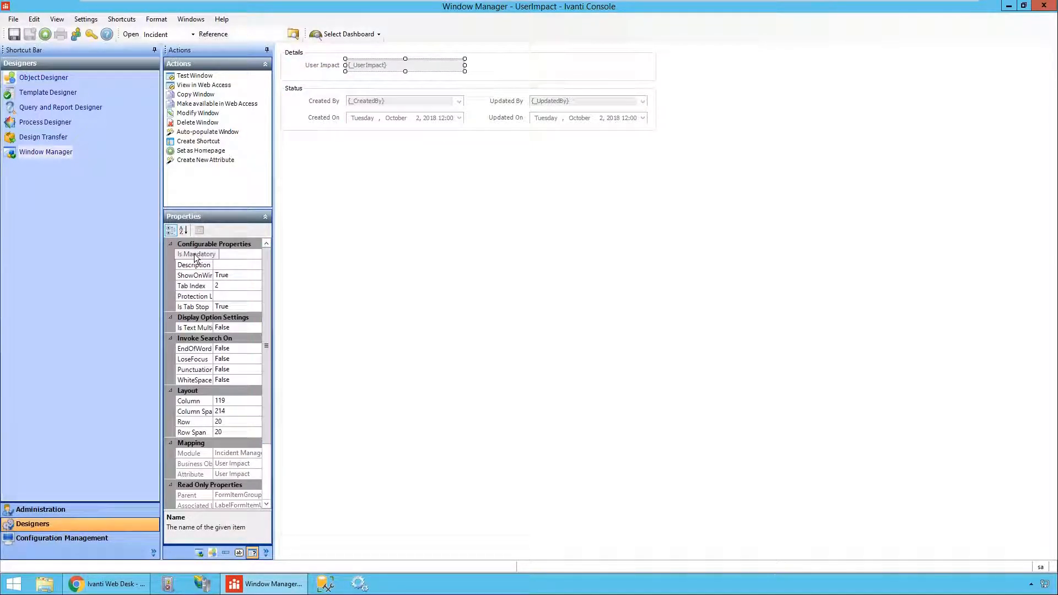
click(193, 255)
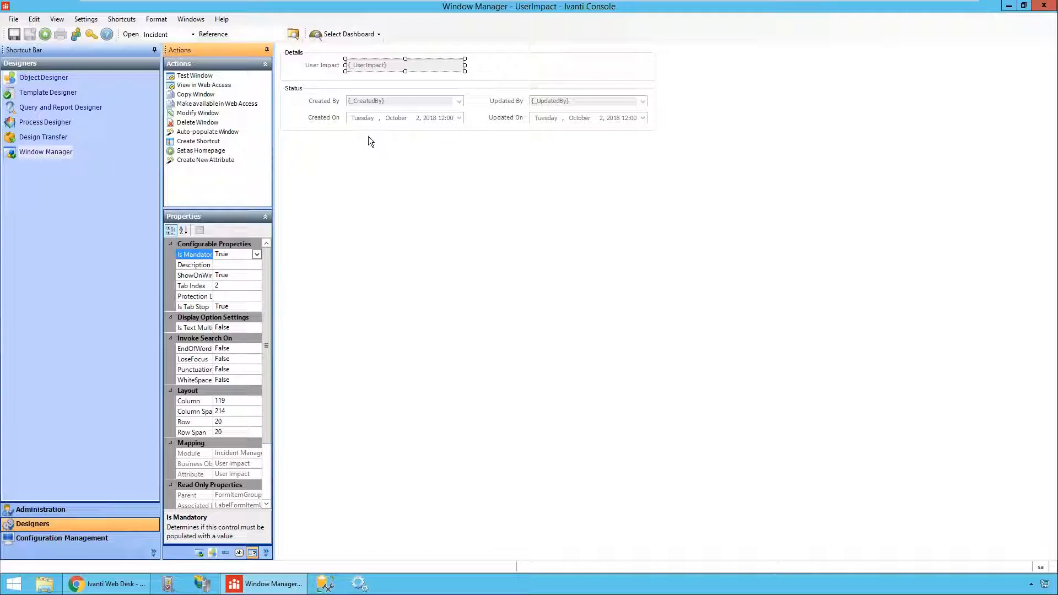
- Set the protection level of the Created By and Updated By fields to ReadOnly
click(385, 102)
ctrl+click(533, 103)
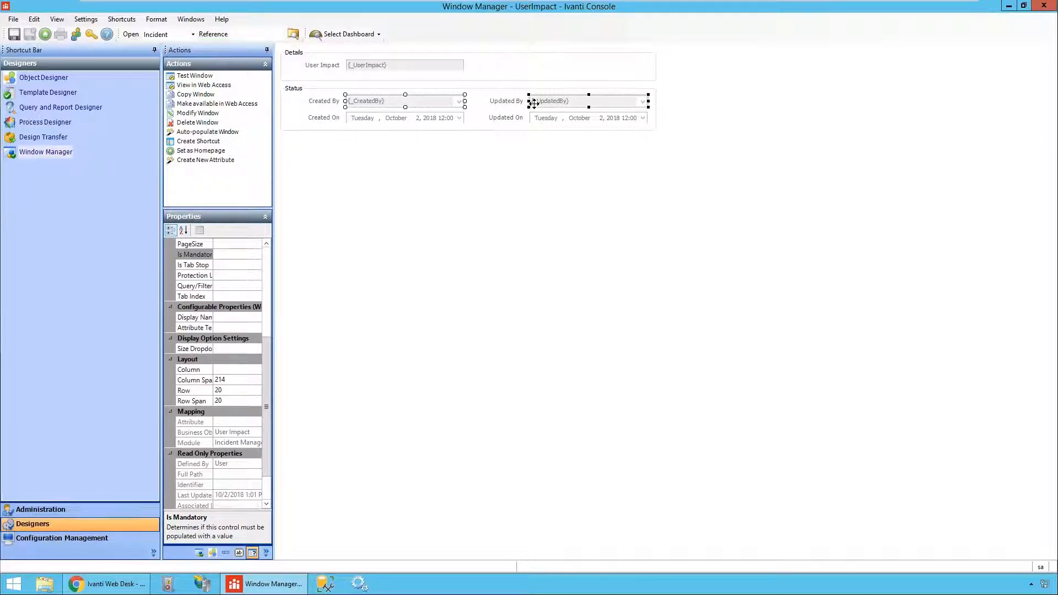
click(194, 274)
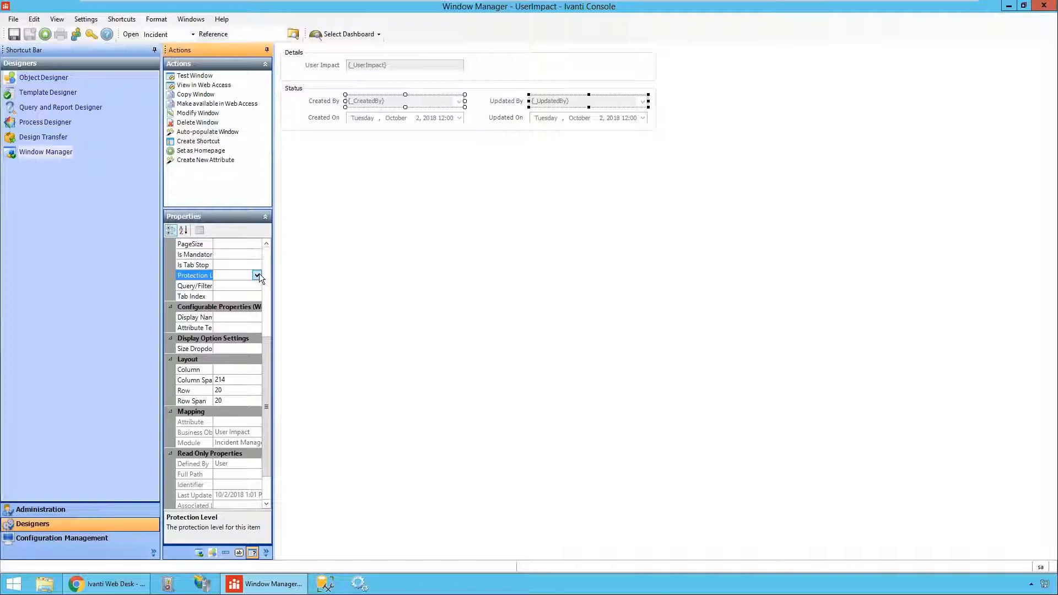
click(257, 275)
click(225, 325)
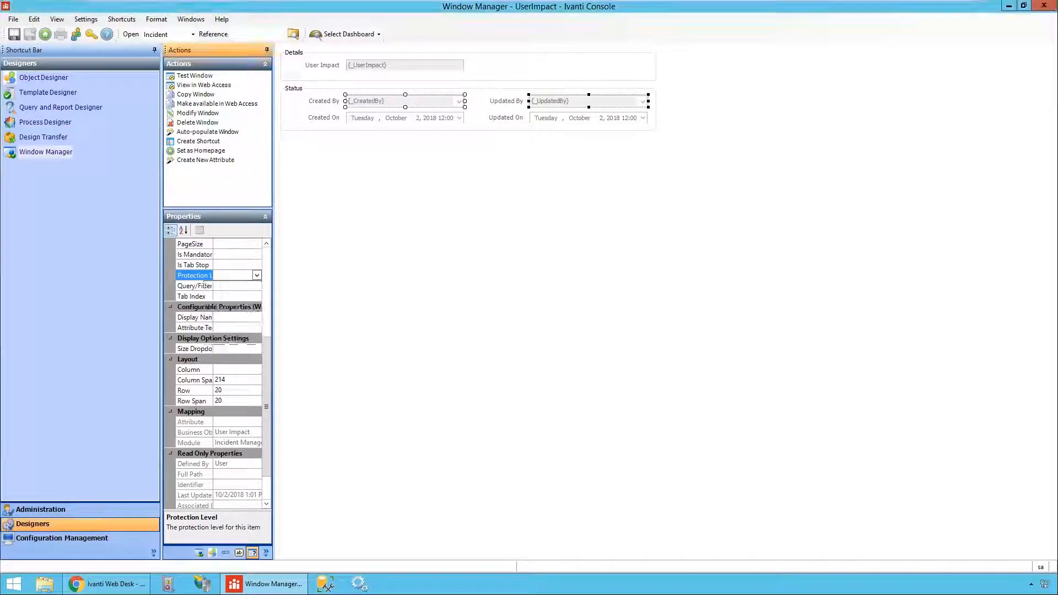
- Set the protection level of the Created On and Updated On fields to ReadOnly
click(392, 119)
ctrl+click(532, 120)
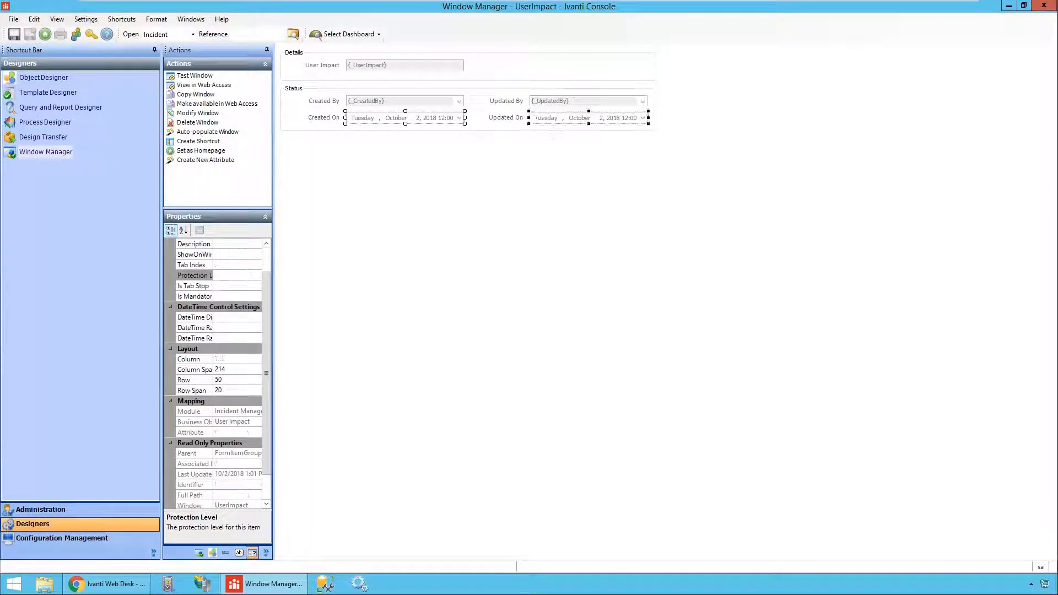
click(229, 274)
click(256, 275)
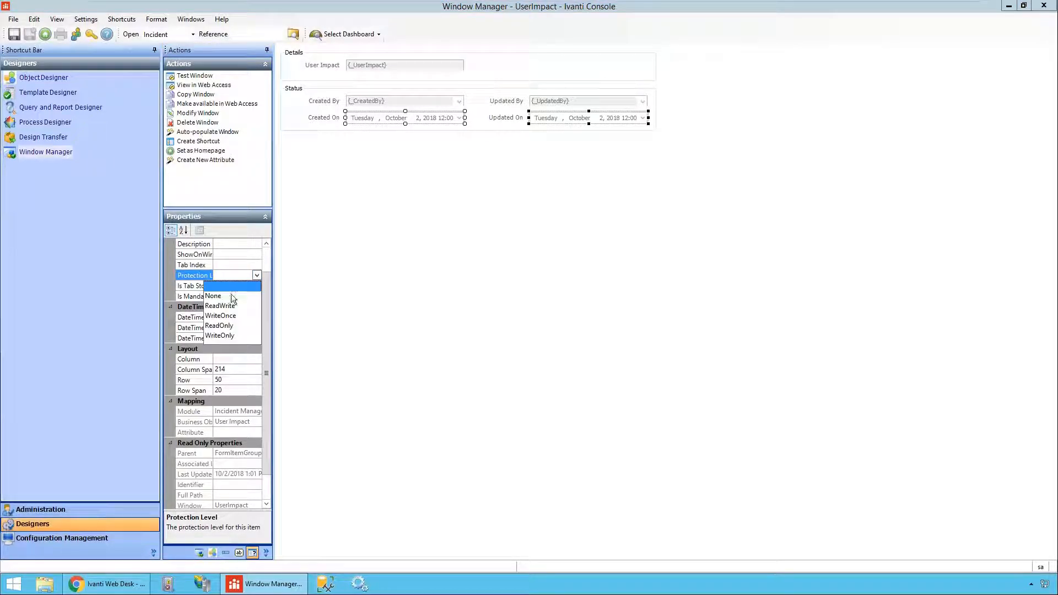
click(221, 325)
click(367, 150)
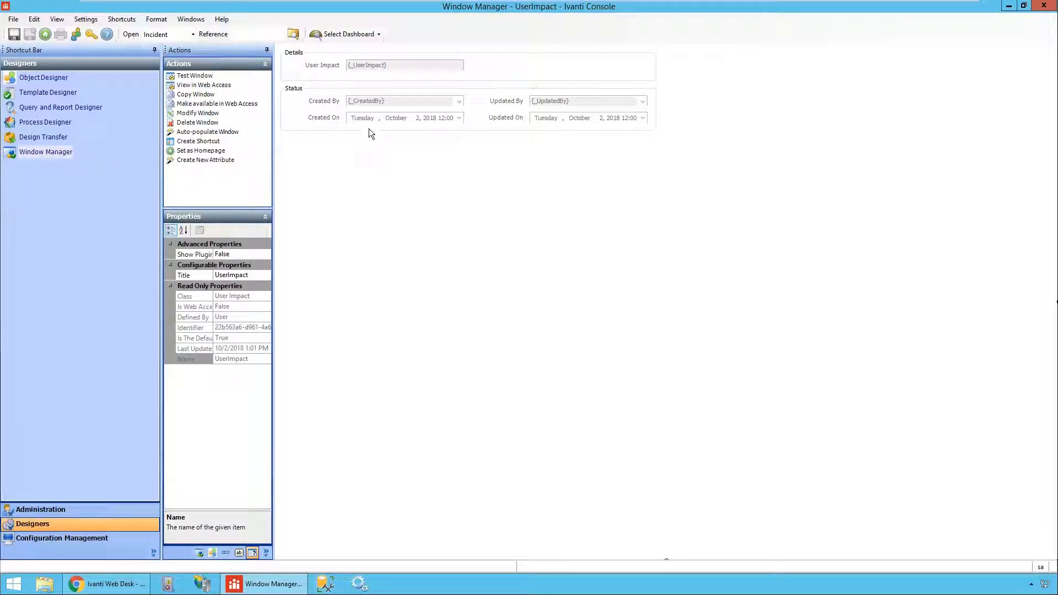
- Set Is Two Column GroupBox to True for the Status and Details group boxes, and align Status with the Details group box
click(369, 129)
double_click(196, 369)
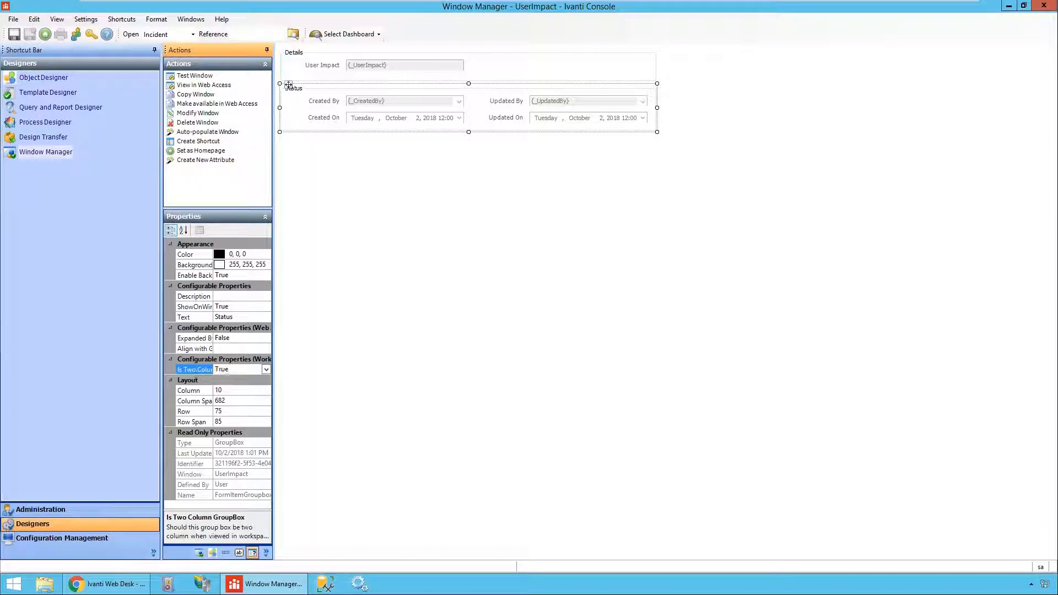
click(226, 349)
click(266, 348)
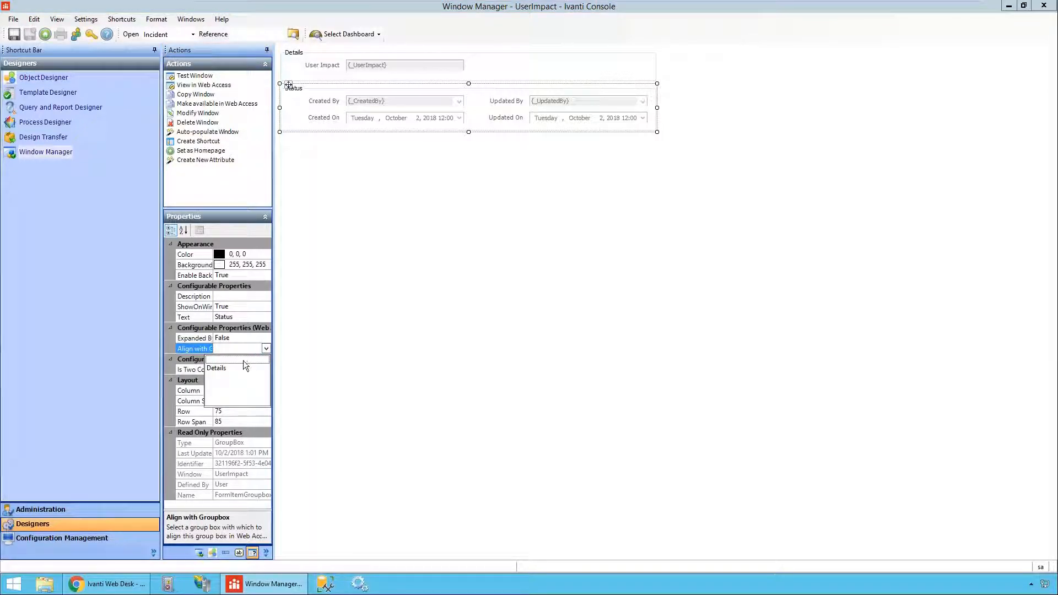
click(239, 365)
click(338, 75)
click(205, 370)
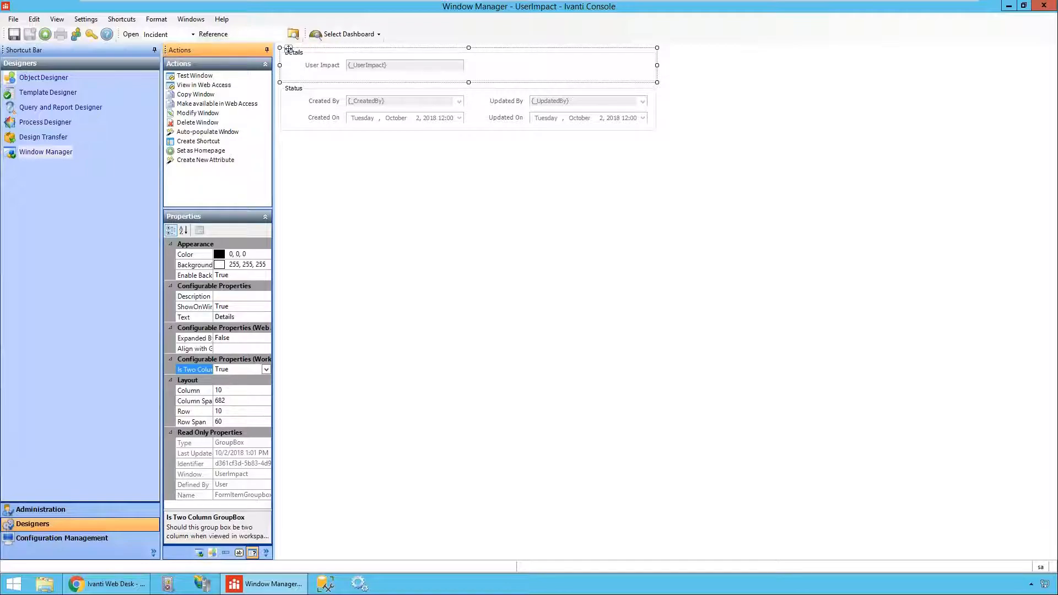
click(370, 223)
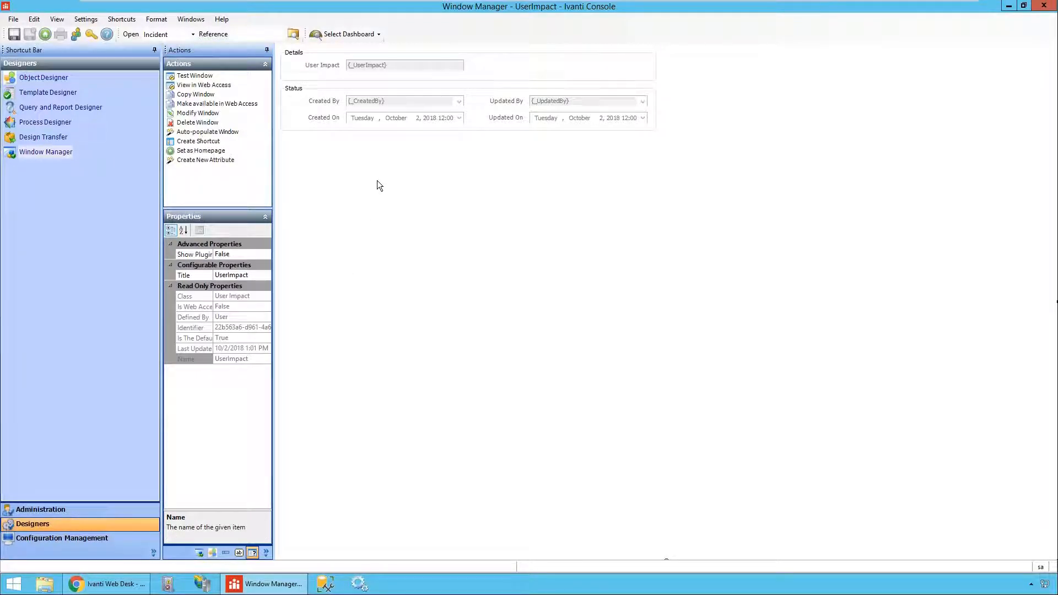
- Save the UserImpact window and make it available in Web Access
click(16, 35)
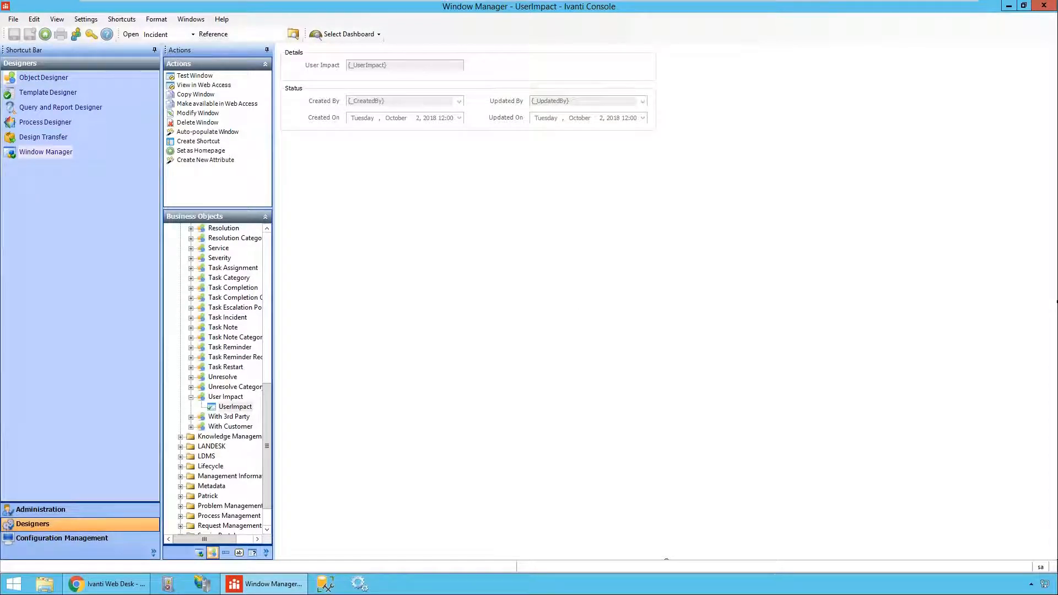
click(236, 104)
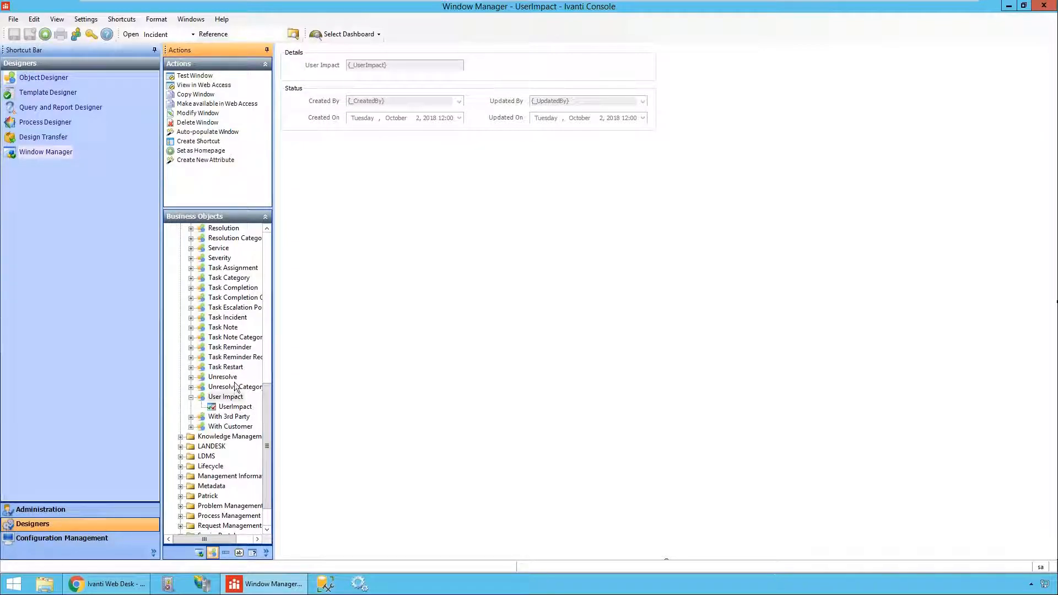
- Open the Analyst Update Incident window of the Incident object for editing
drag(269, 394, 268, 322)
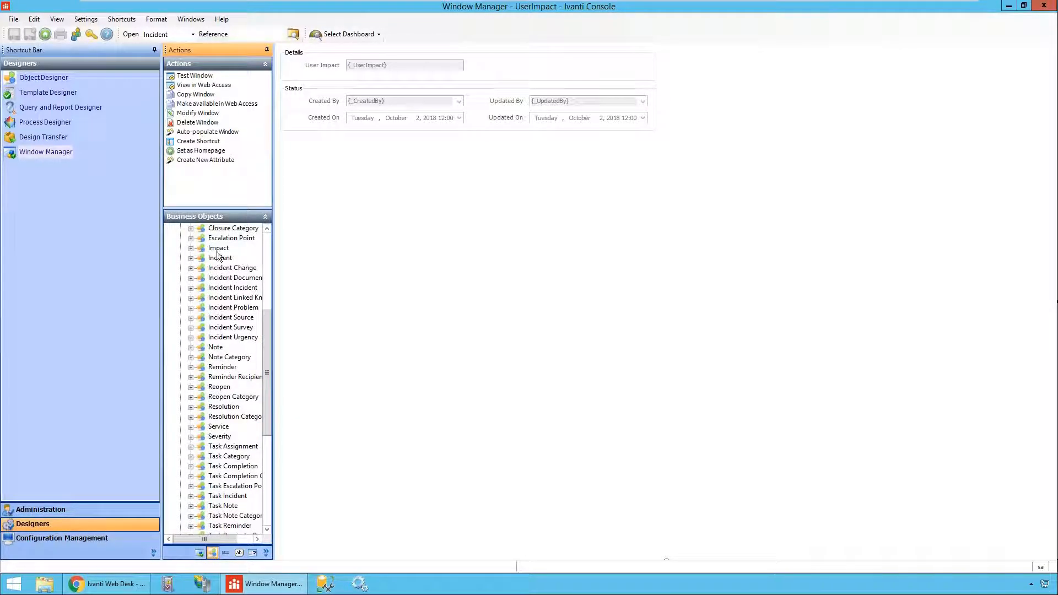
click(190, 258)
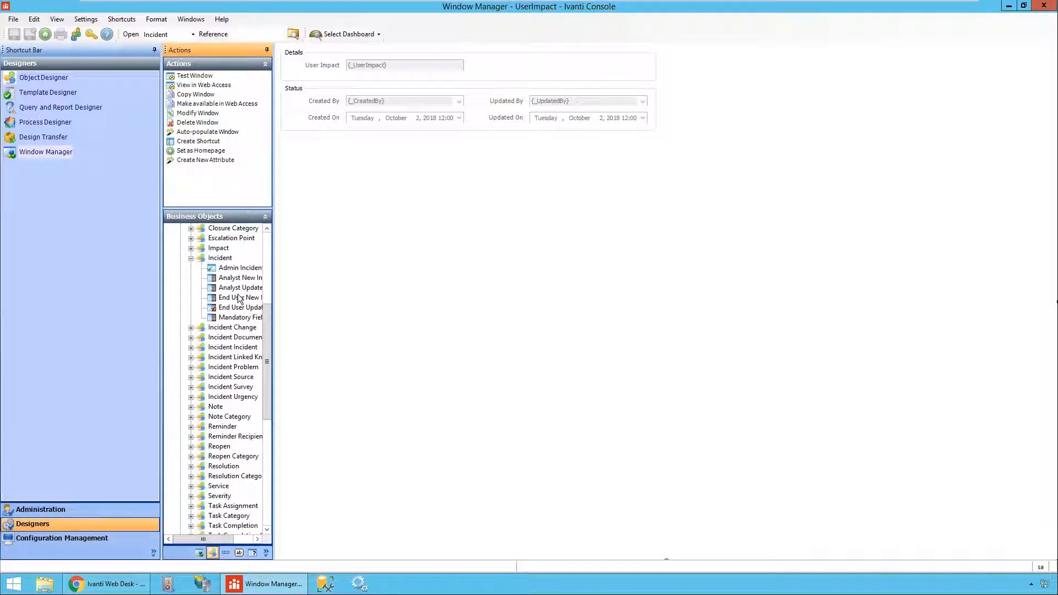
click(238, 287)
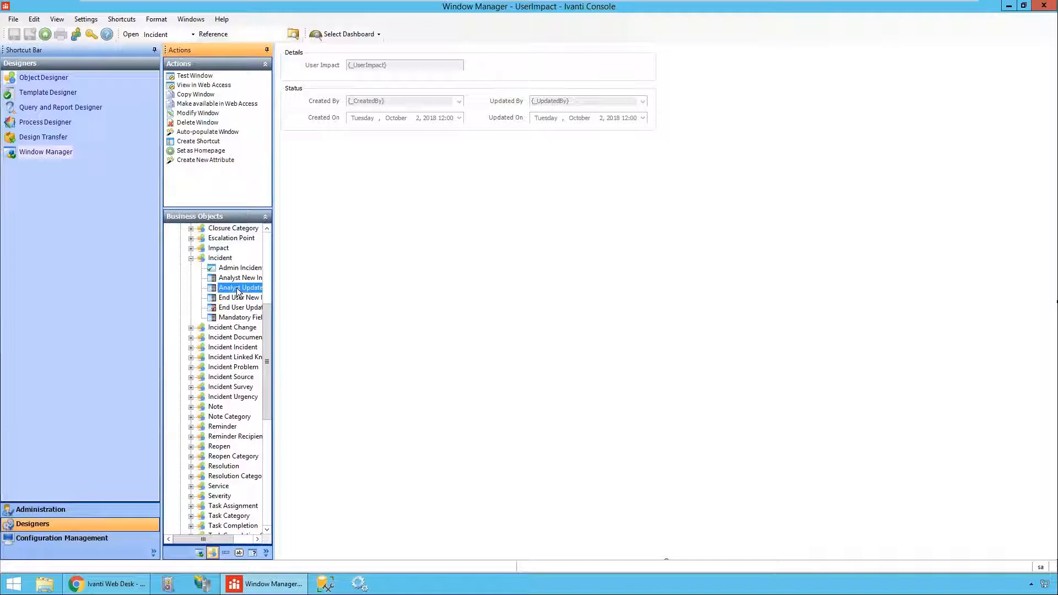
double_click(238, 288)
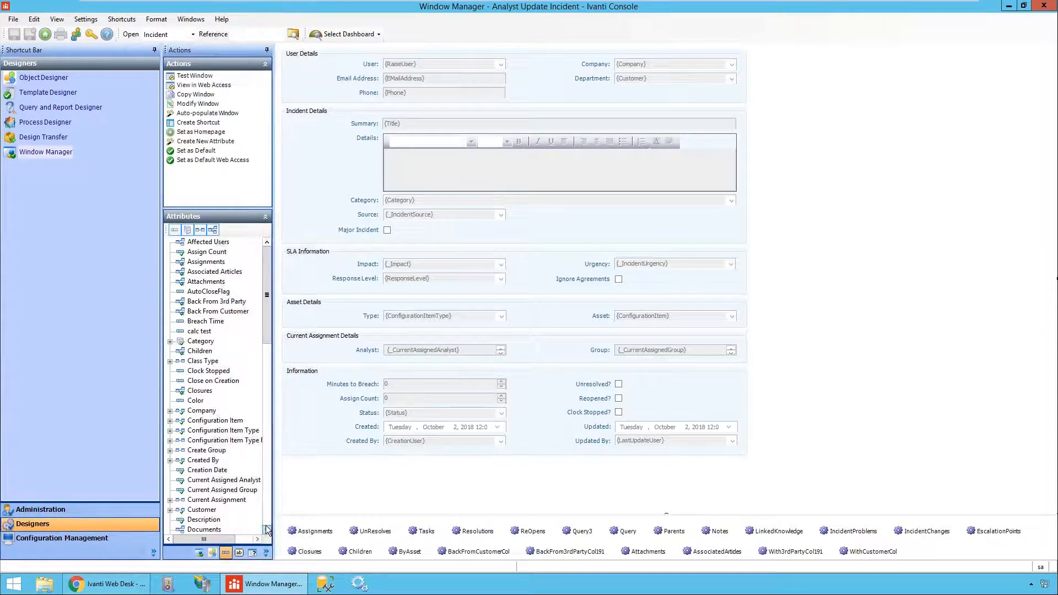
- Add the User Impact attribute beside Source in Incident Details and resize its field to align with the Category field's right edge
click(266, 523)
click(266, 522)
drag(204, 500, 512, 215)
click(702, 220)
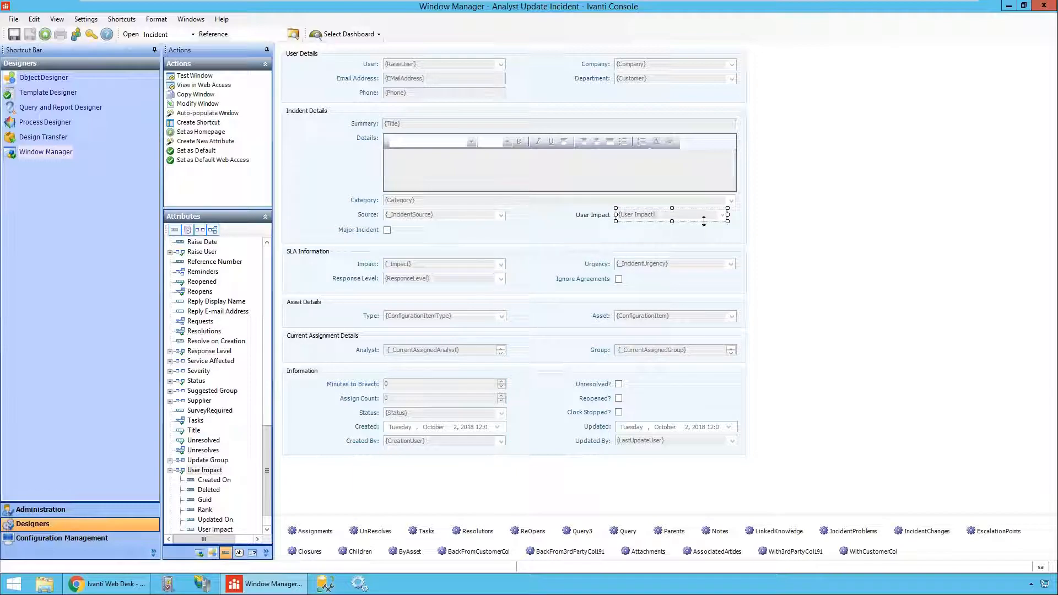
drag(727, 218, 735, 218)
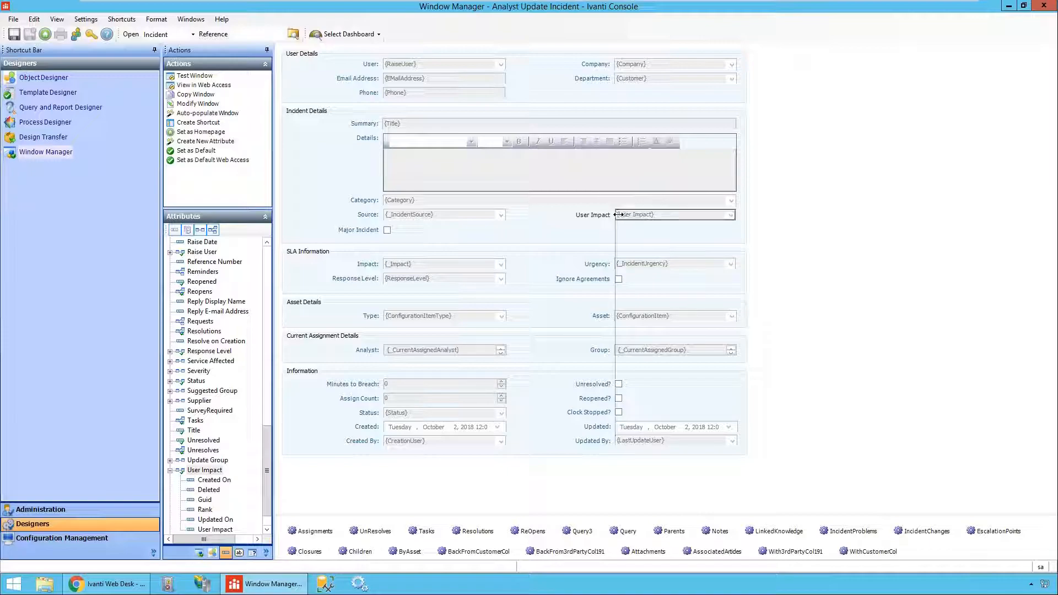
click(599, 235)
- Change the new field's label text to "User Impact:" and save the Analyst Update Incident window
click(598, 214)
click(252, 552)
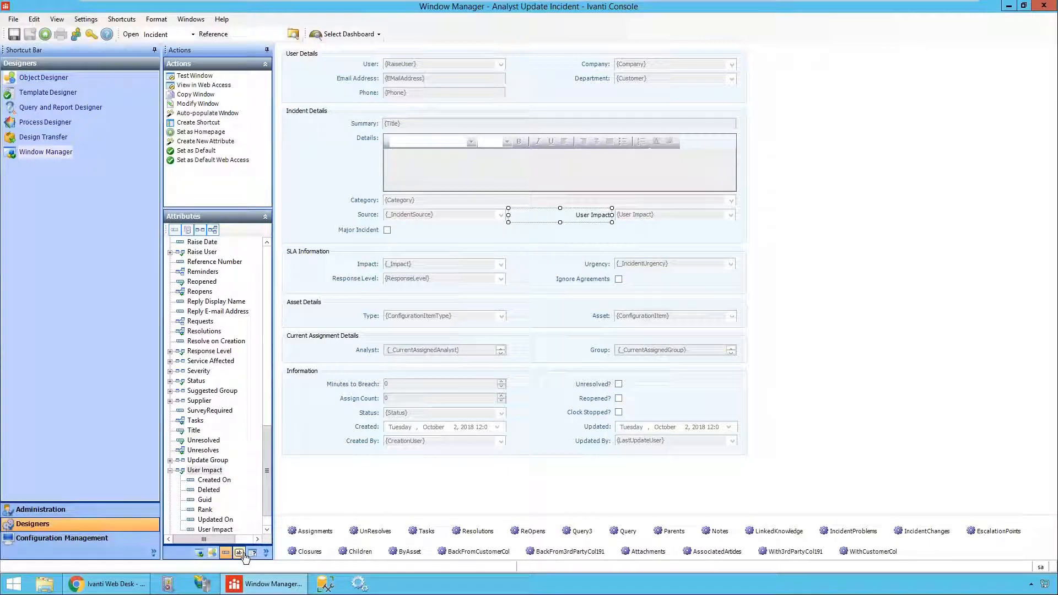
click(259, 254)
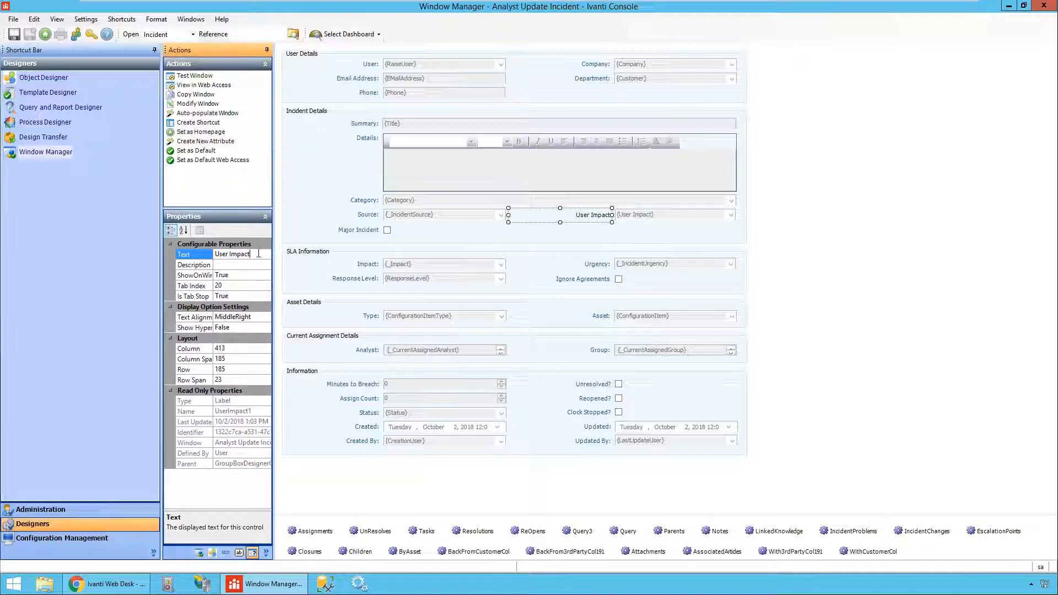
text(:)
key(Return)
click(15, 35)
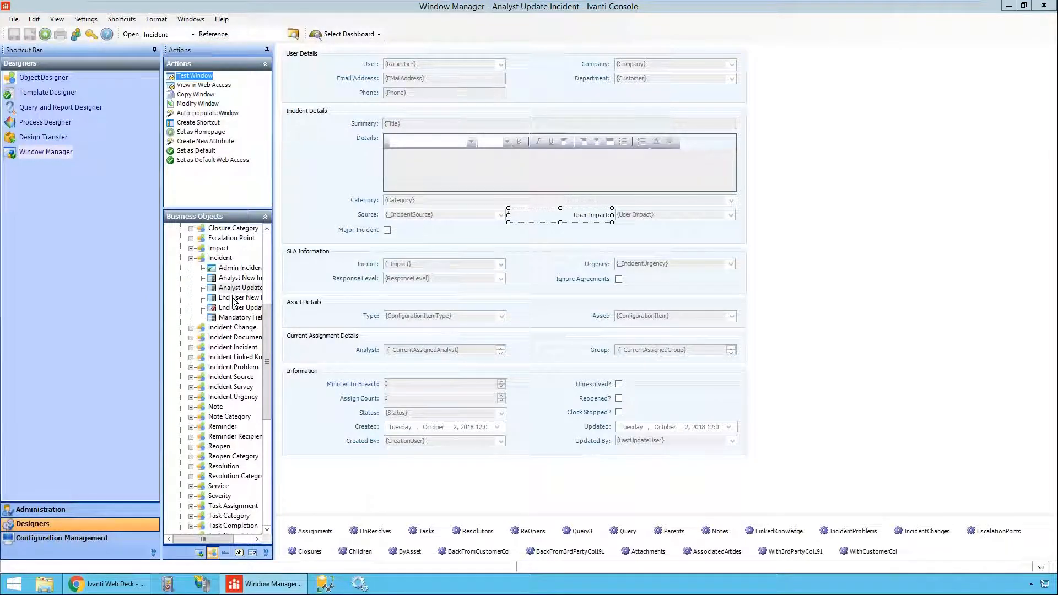
- Open the End User New Incident window and extend the Incident Details group box downward to make room for another field
click(233, 299)
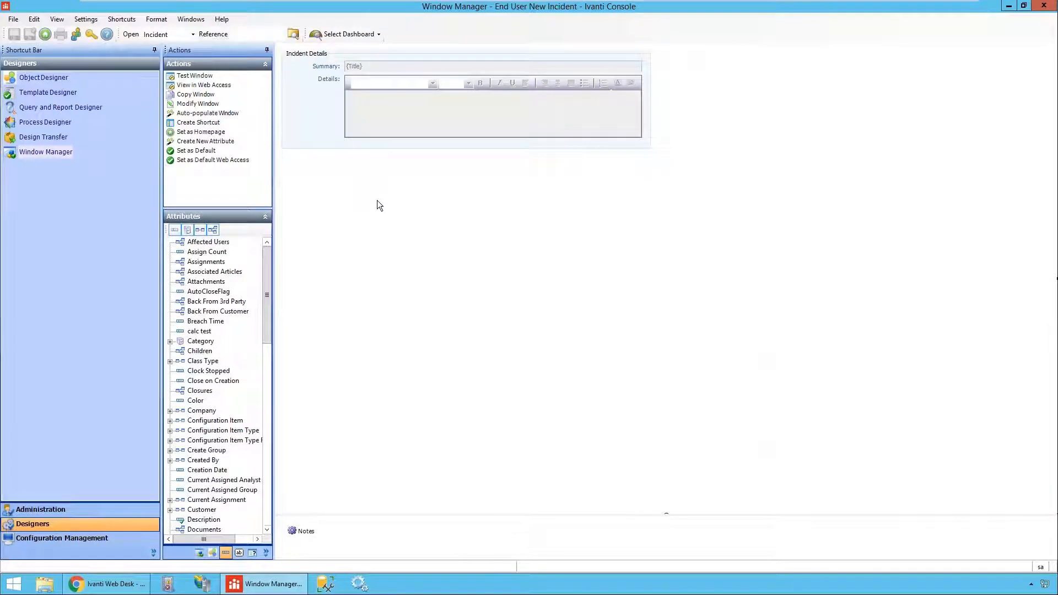
click(394, 147)
drag(466, 150, 466, 163)
- Add the User Impact attribute below Details in the Incident Details group box and align its label and field with those above
scroll(266, 528, down, 20)
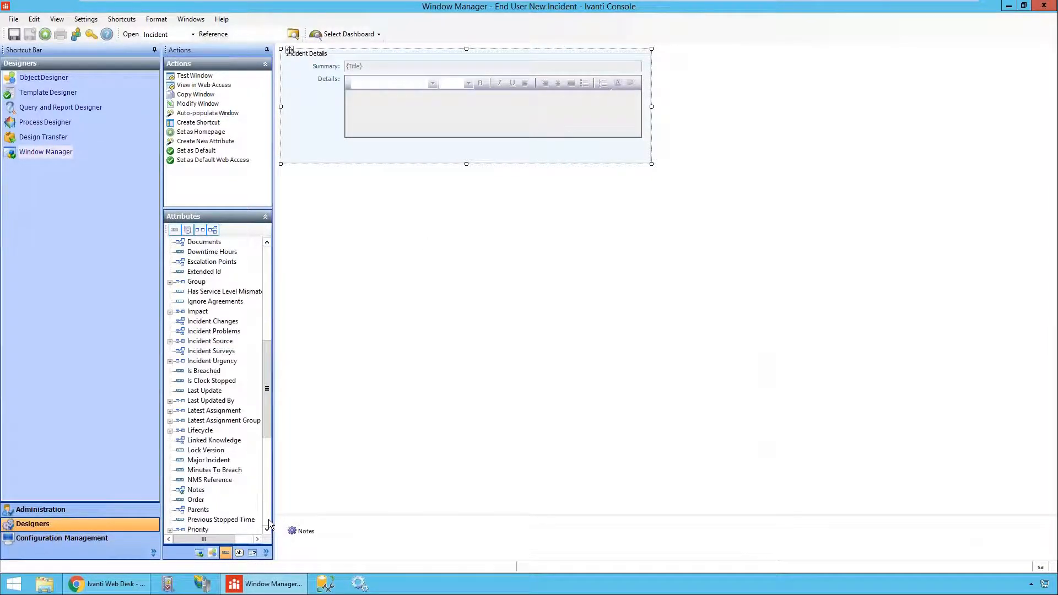
drag(214, 502, 323, 149)
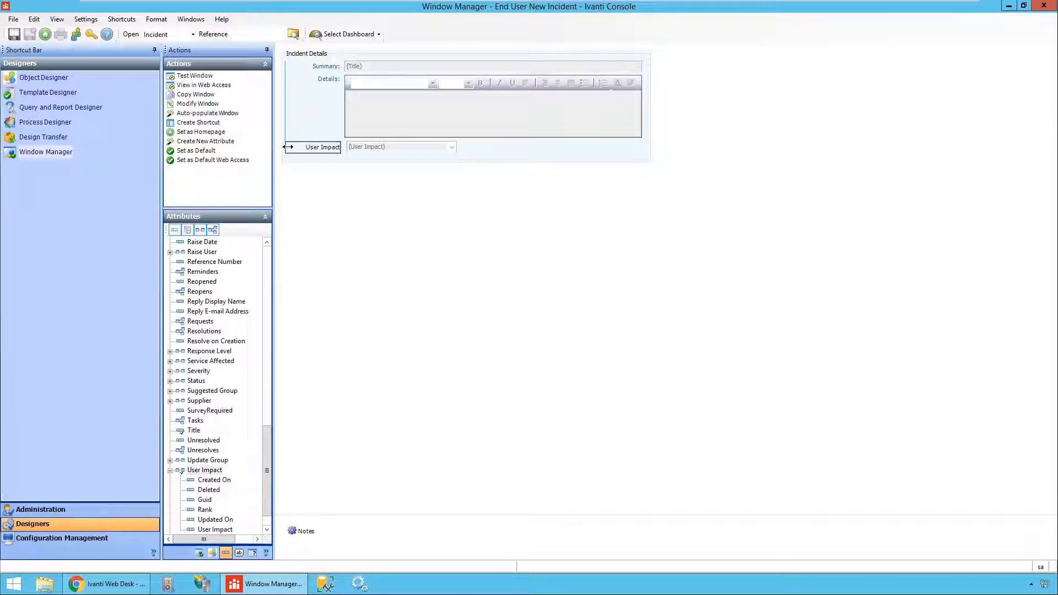
click(357, 148)
drag(346, 147, 344, 147)
- Set the added label's text to "User Impact:" and save the End User New Incident window
click(329, 149)
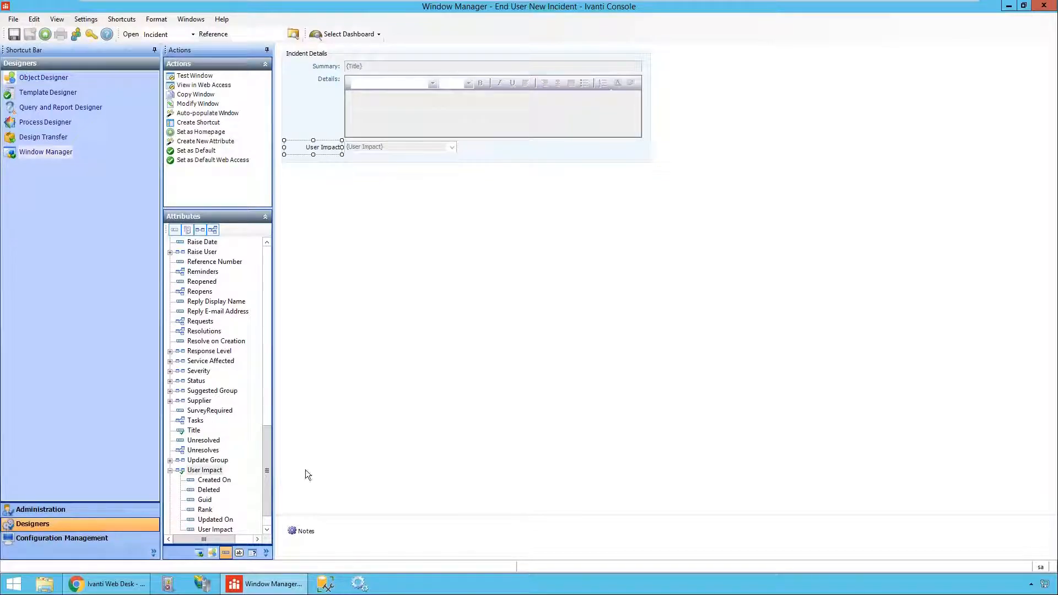
click(252, 552)
click(256, 255)
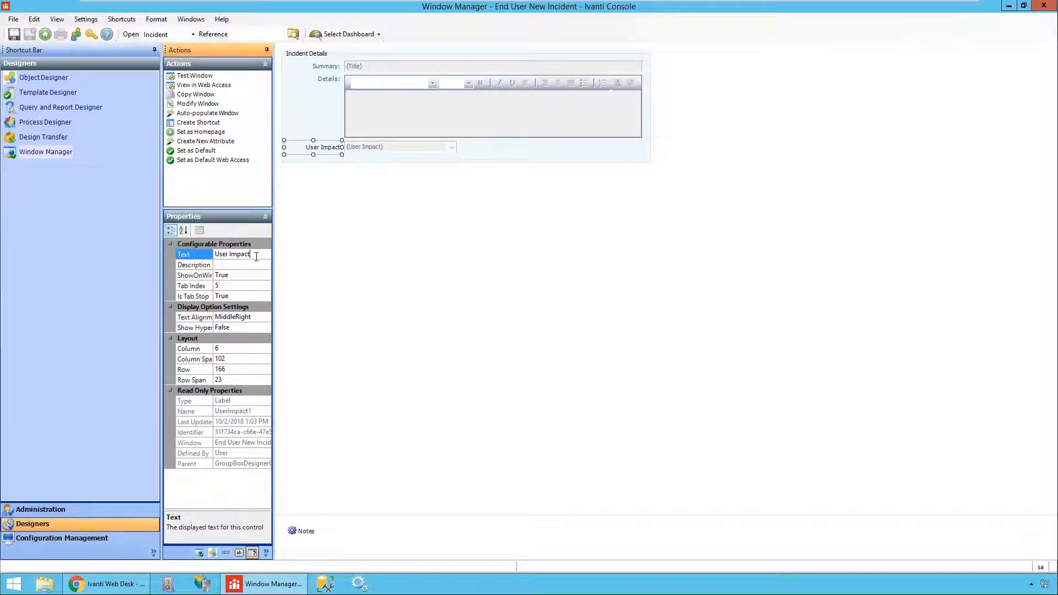
text(:)
key(Return)
click(333, 233)
click(14, 34)
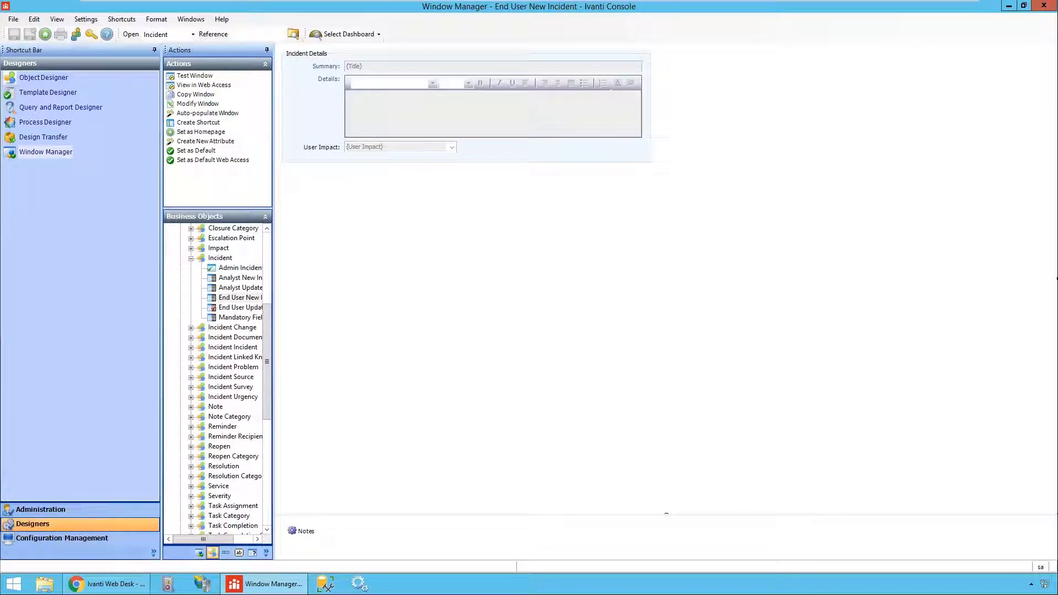
- Open the End User Update Incident window, shift the Information group box down and extend the Incident Details group box to make room for a field
double_click(231, 309)
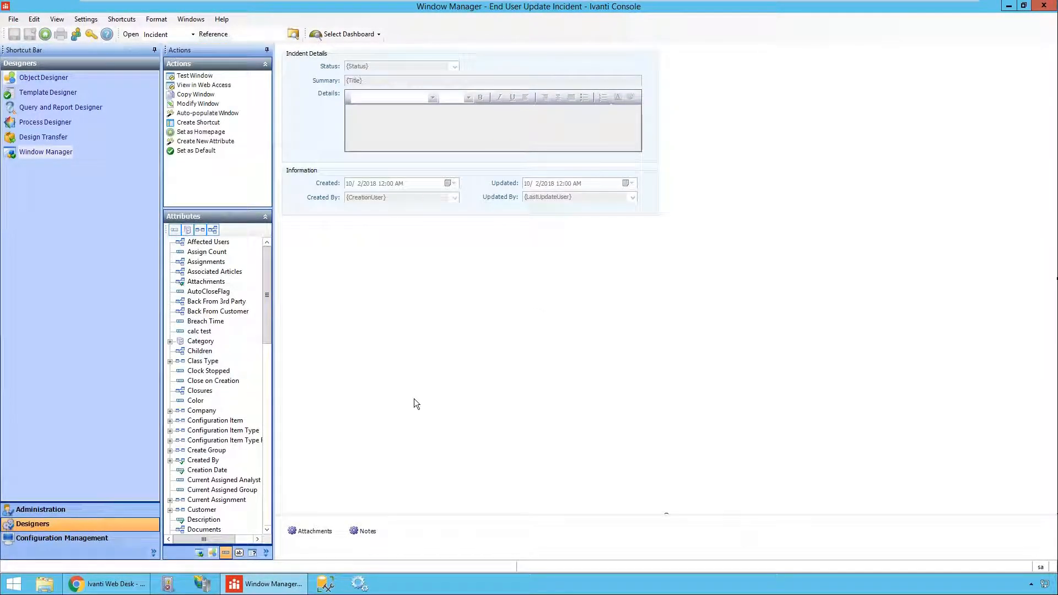
drag(283, 165, 282, 175)
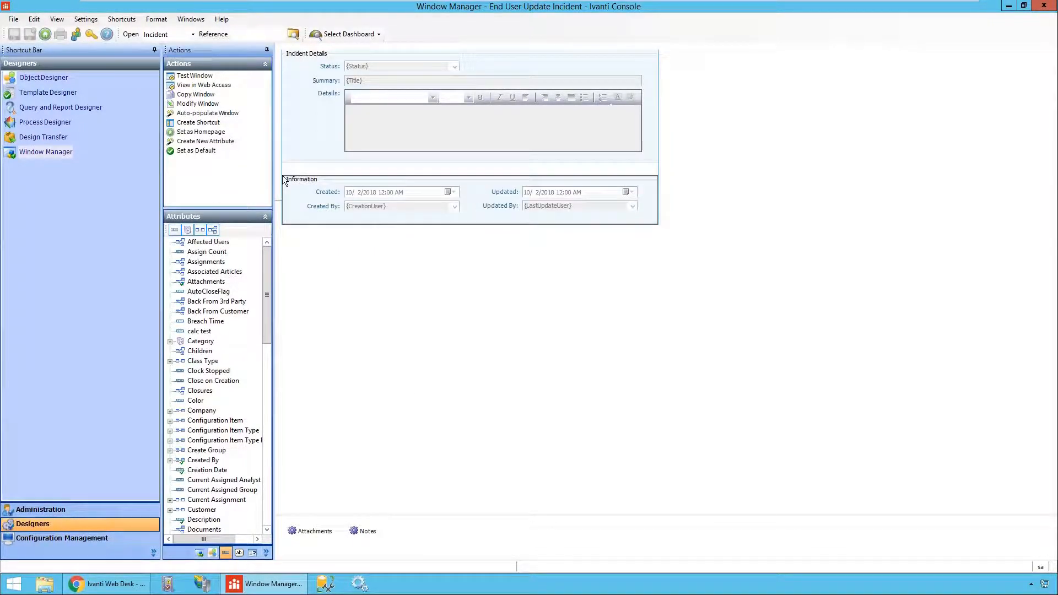
click(414, 162)
drag(469, 164, 469, 172)
- Add the User Impact attribute below Details in the Incident Details group box and align its field with those above
scroll(267, 526, down, 20)
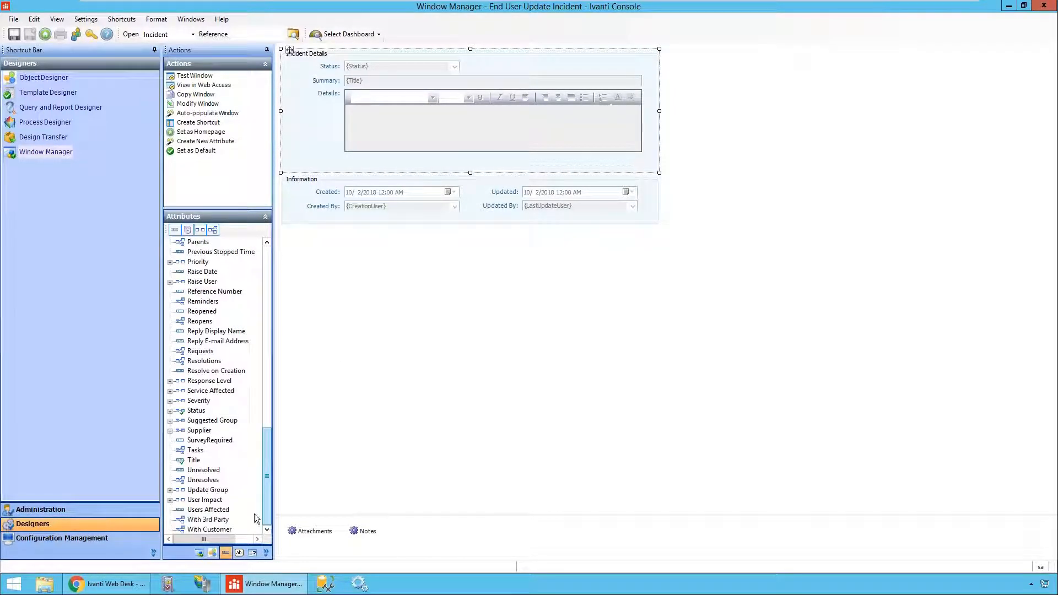
drag(205, 500, 317, 161)
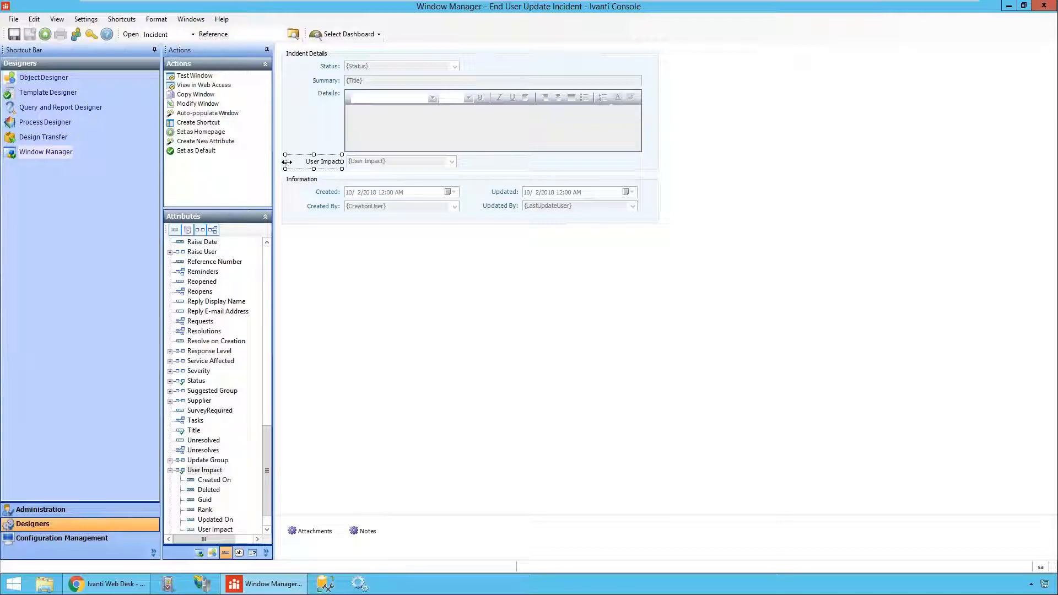
click(348, 161)
drag(345, 161, 343, 161)
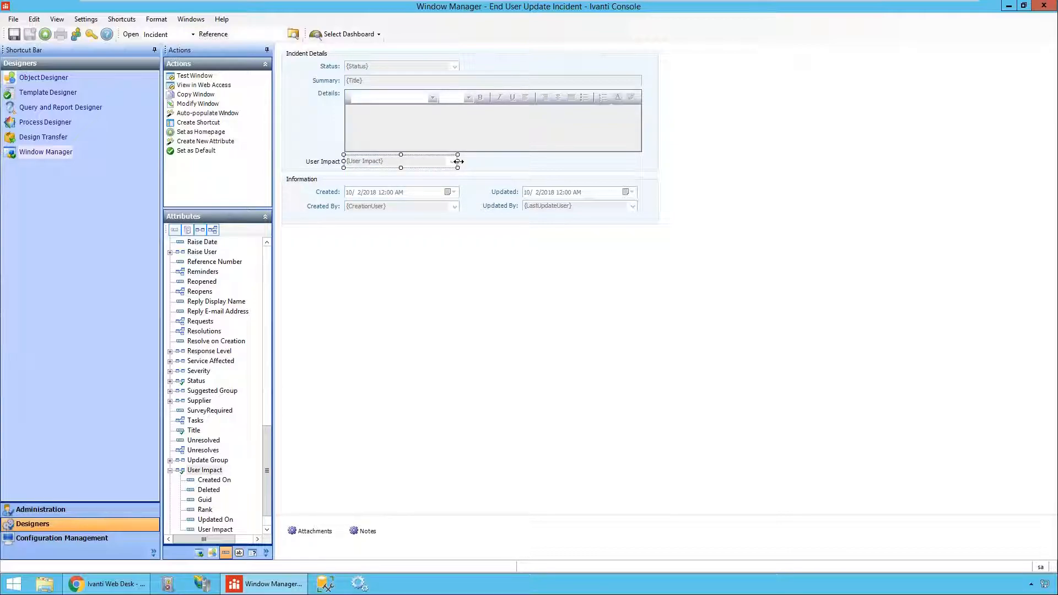
drag(459, 161, 458, 161)
- Set the new User Impact label's text to "User Impact:" and save the End User Update Incident window
click(325, 161)
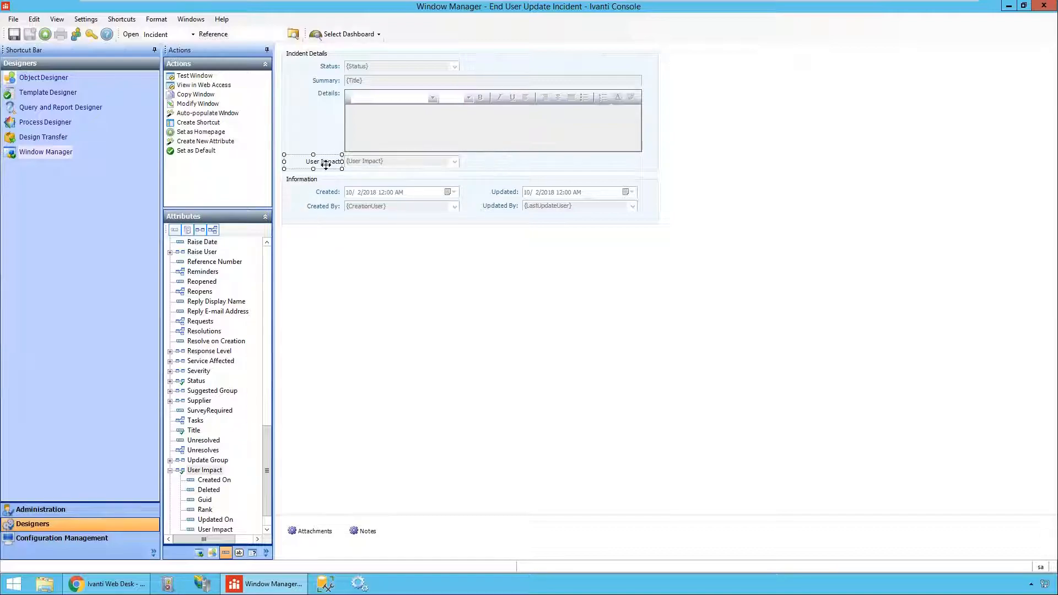
click(253, 553)
click(252, 255)
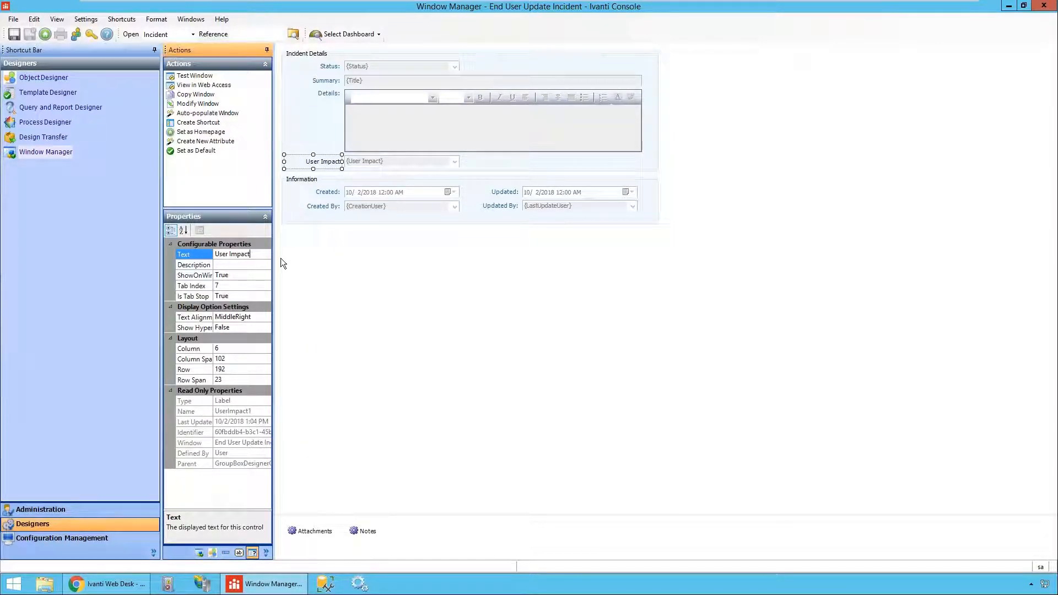
text(:)
key(Return)
click(309, 232)
click(14, 34)
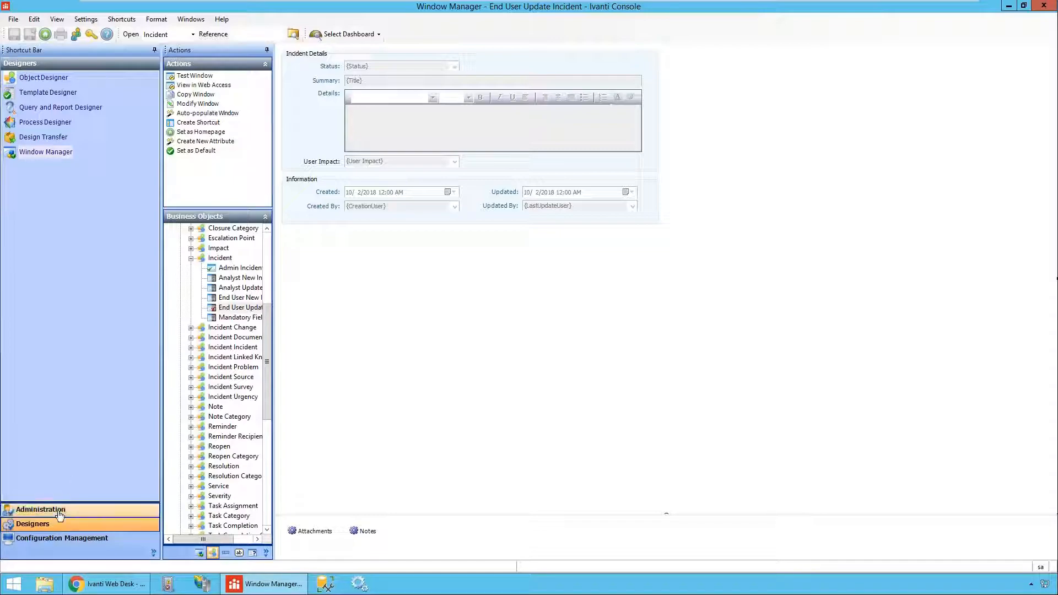
- In the Administration component, add and save the value "I have question" in the Incident Management ordered list User Impact
click(39, 509)
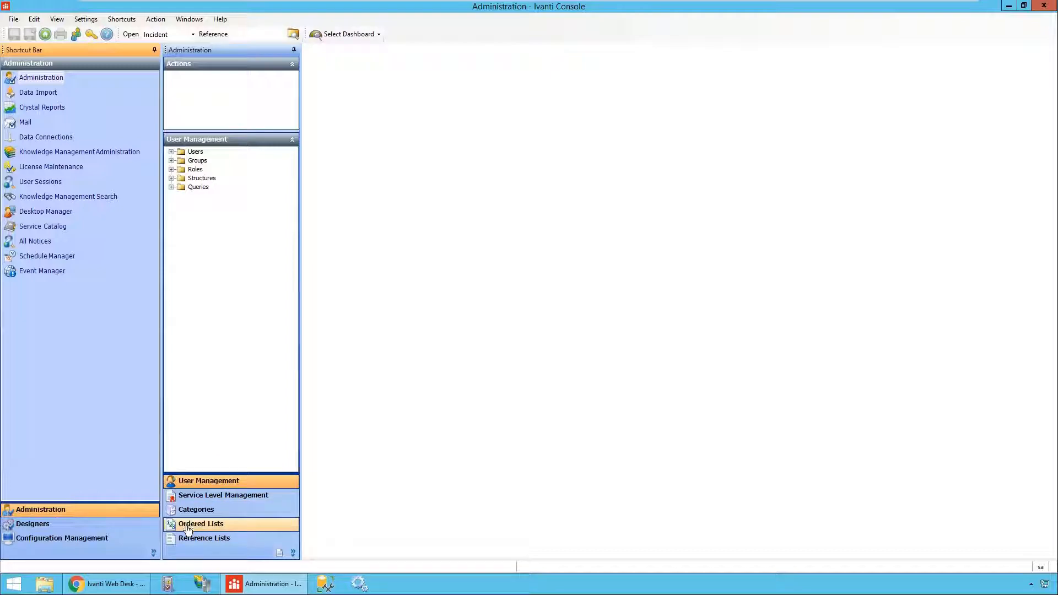
click(187, 528)
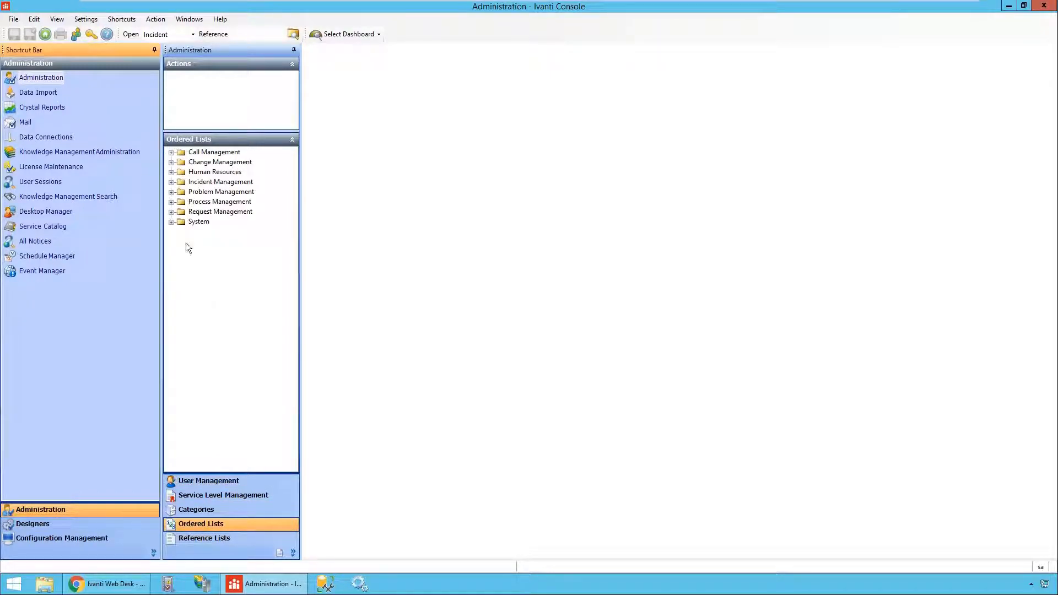
click(170, 183)
click(215, 212)
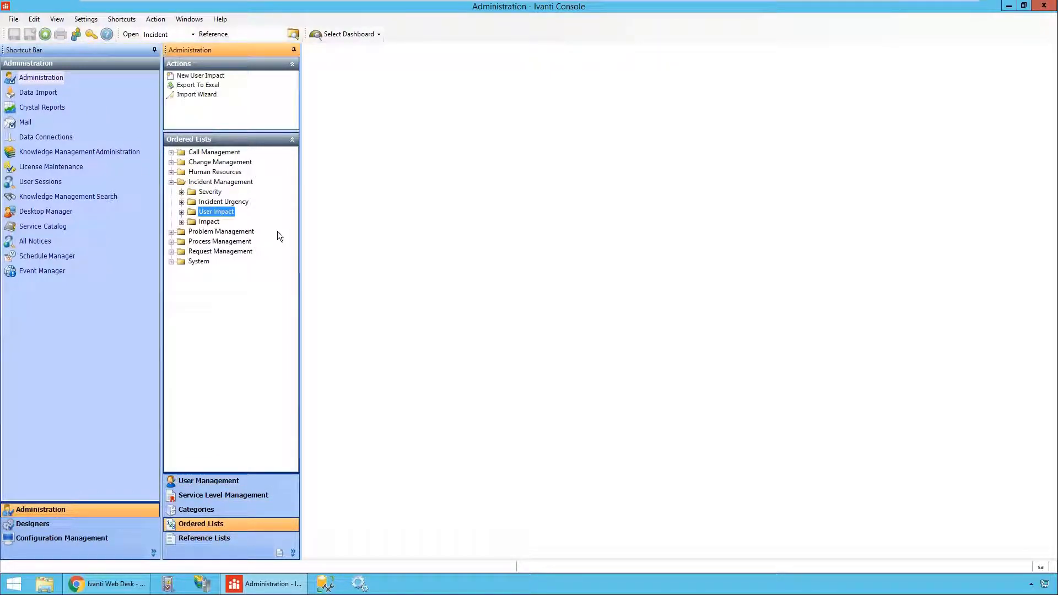
right_click(228, 214)
click(234, 216)
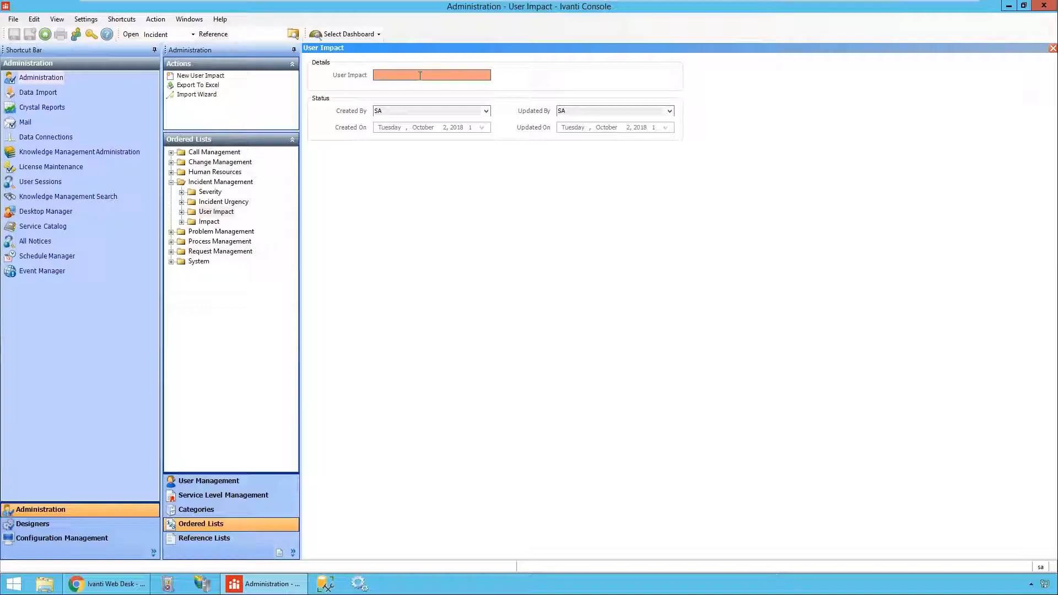
text(I have question)
key(ctrl+s)
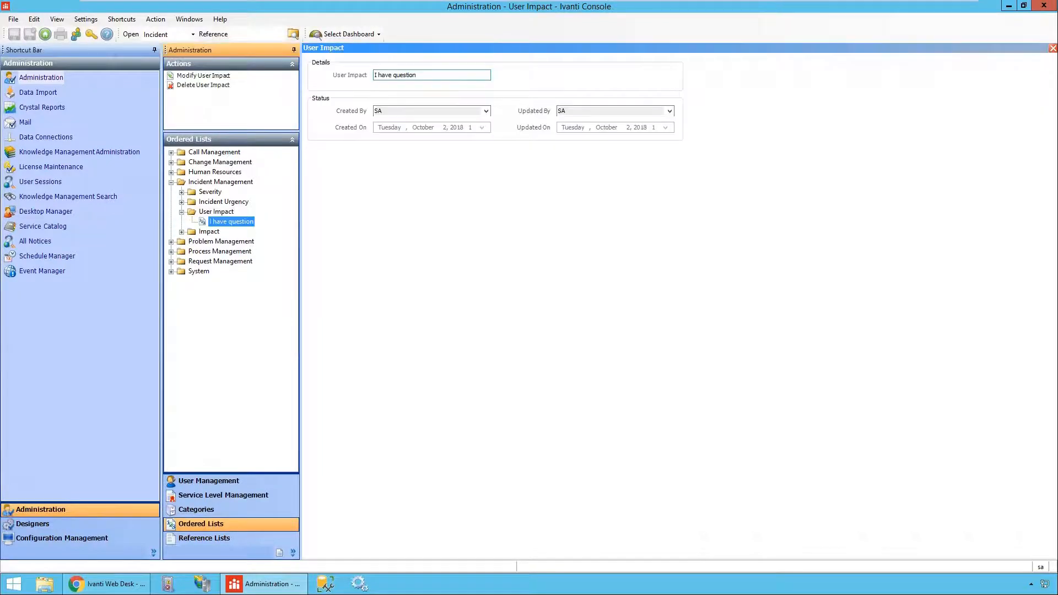
- Add and save a second User Impact list value named "I cannot perform a task"
right_click(225, 213)
click(253, 218)
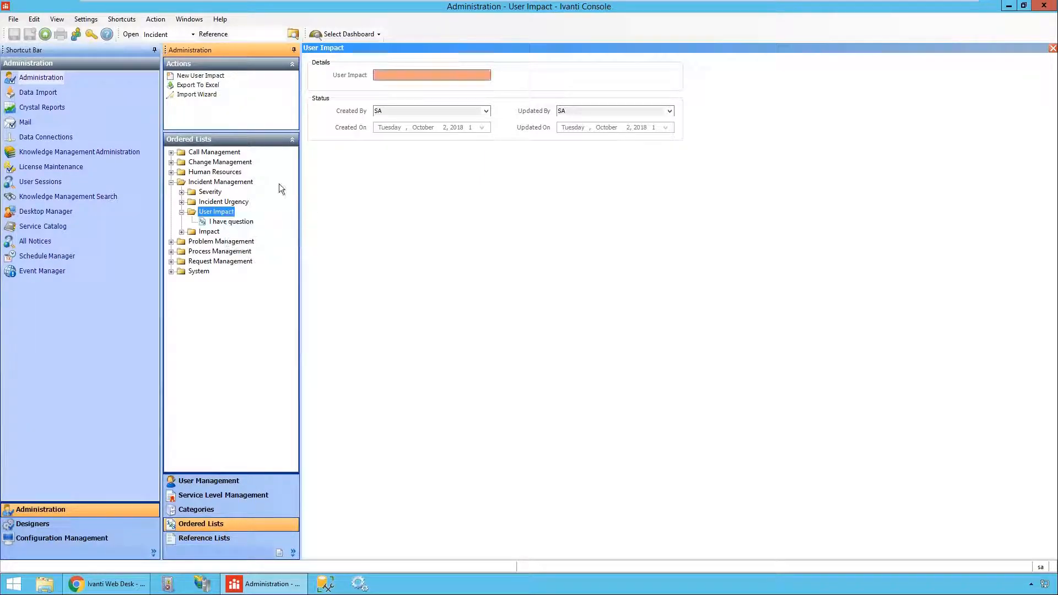
click(417, 75)
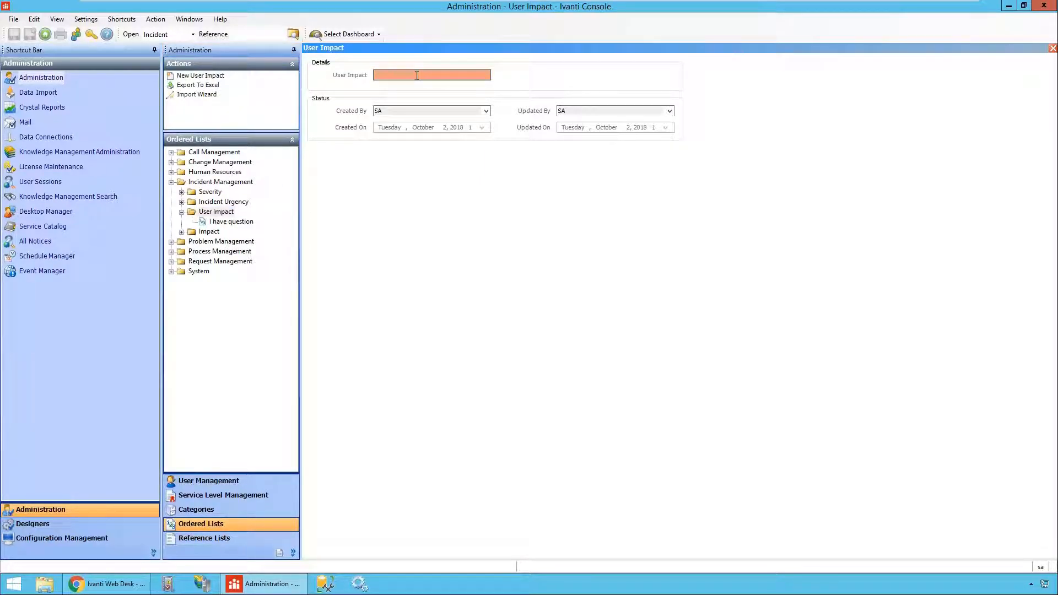
text(I cannot)
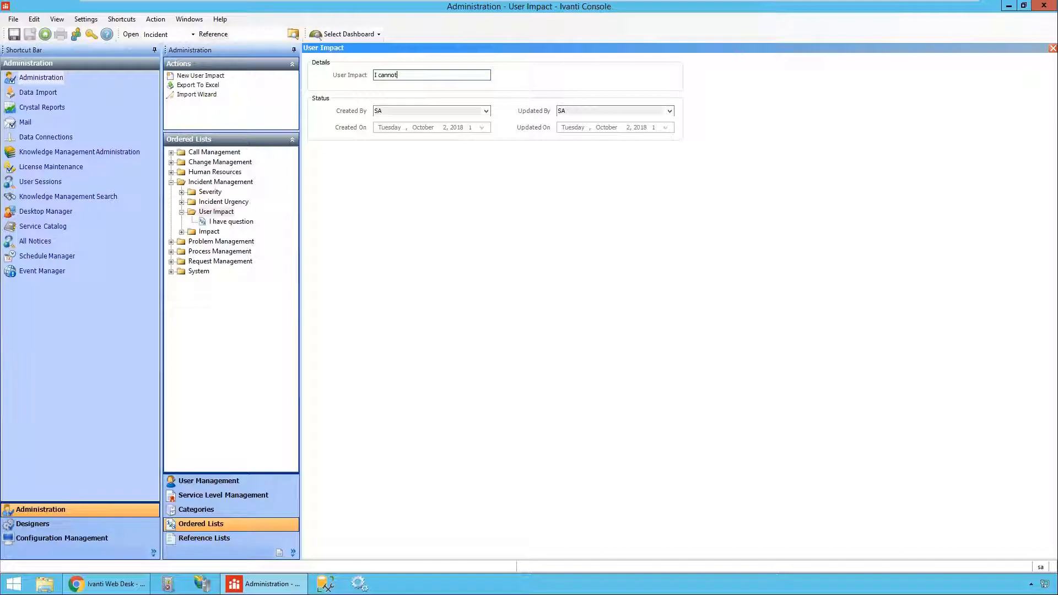
text( perform a task)
key(ctrl+s)
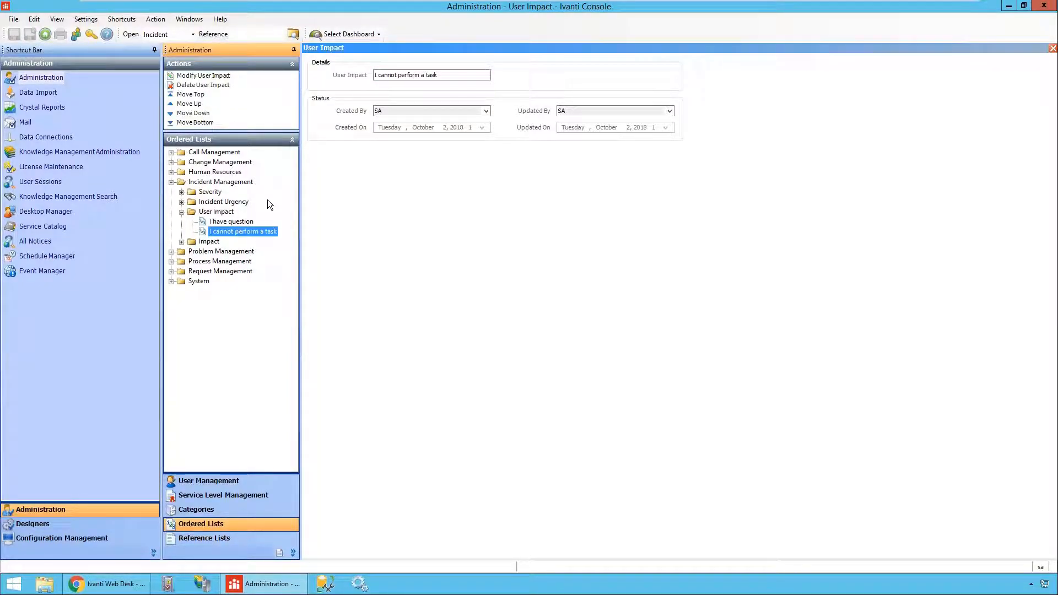
- Add and save a third User Impact list value named "I cannot work at all"
right_click(219, 215)
click(245, 218)
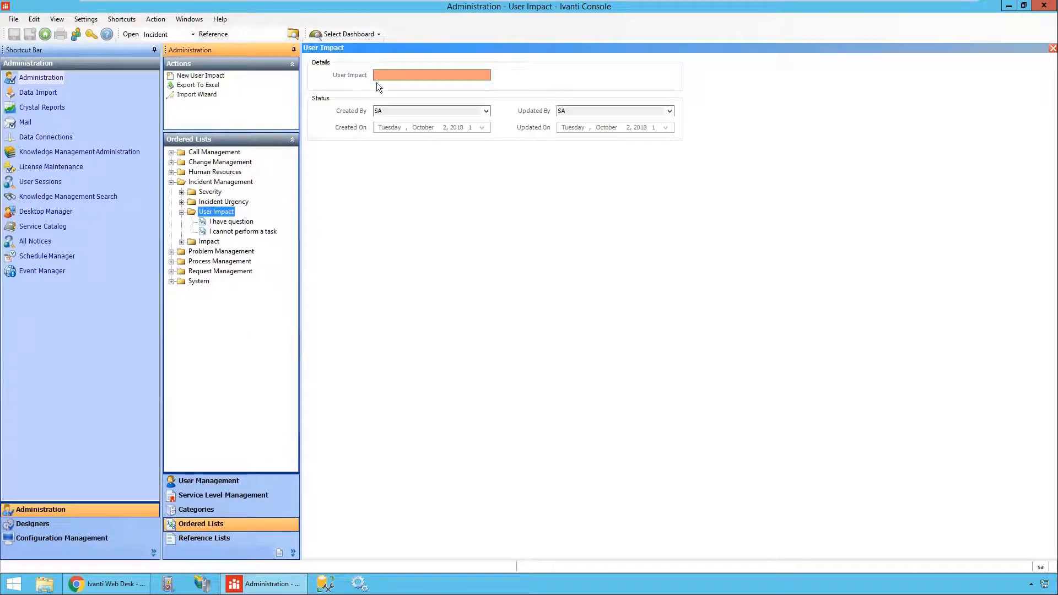
text(I cann)
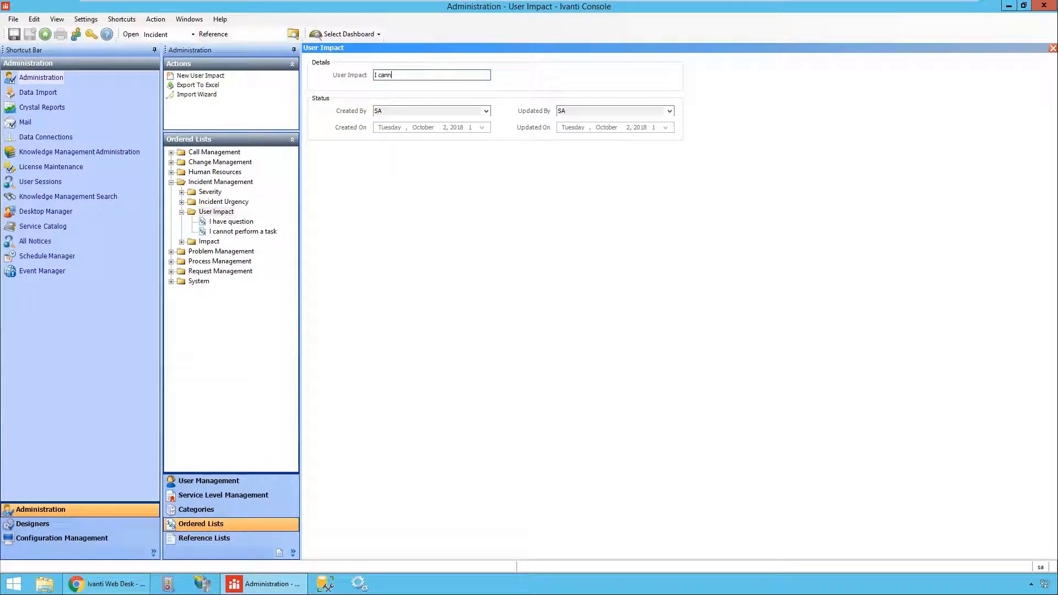
text(ot work at all)
key(ctrl+s)
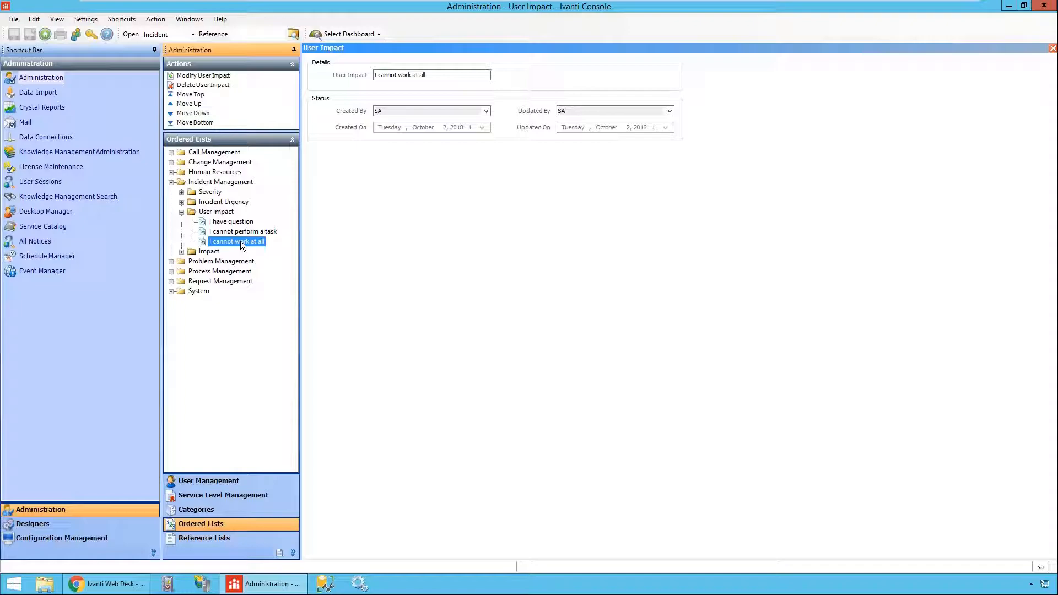
- Open the privileges of the SelfServiceUser role found among the End User roles in User Management
click(209, 481)
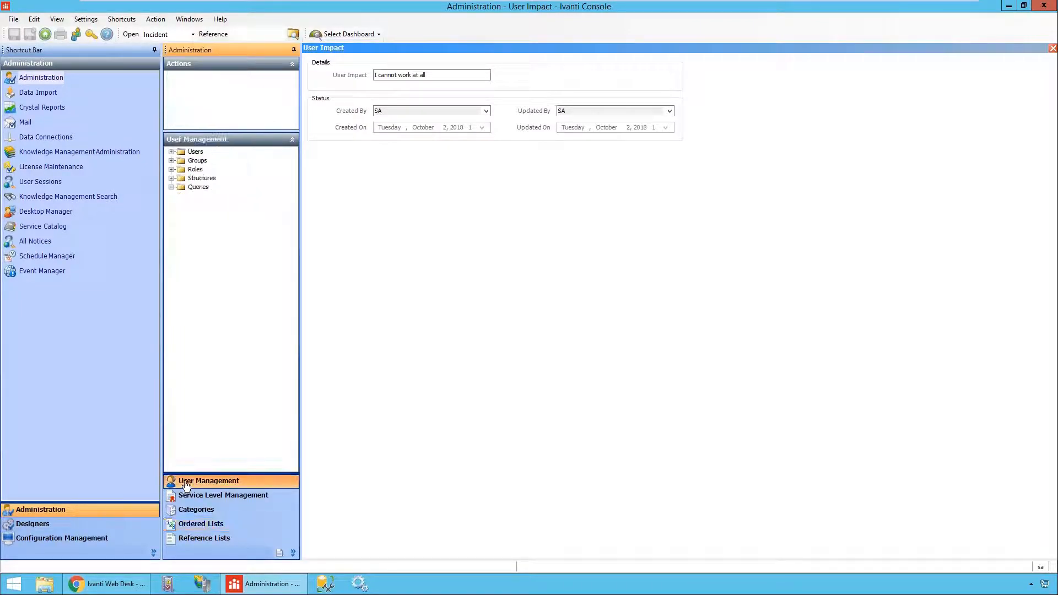
click(171, 169)
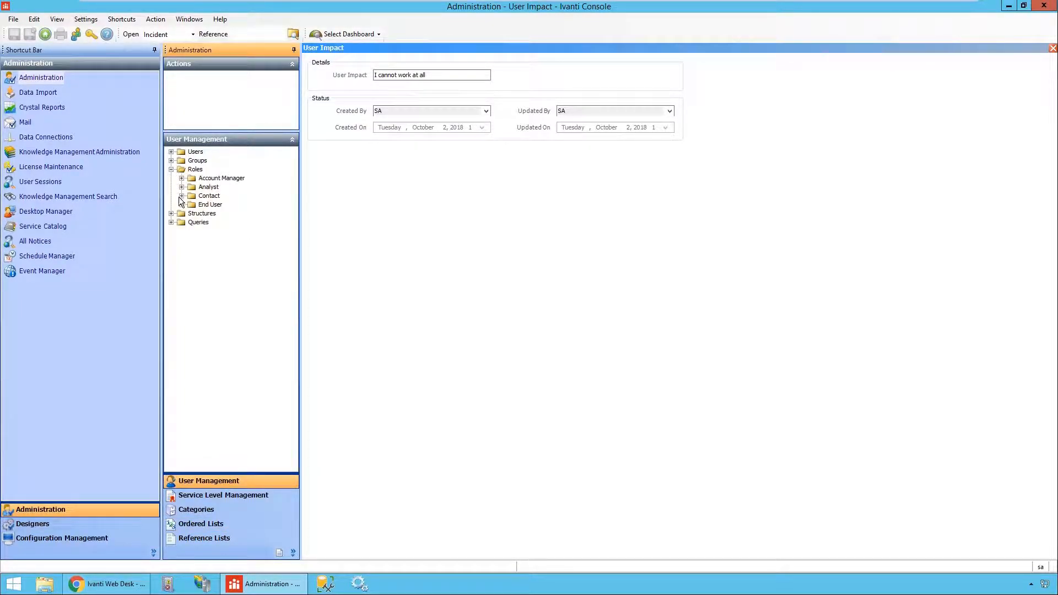
click(182, 205)
click(205, 232)
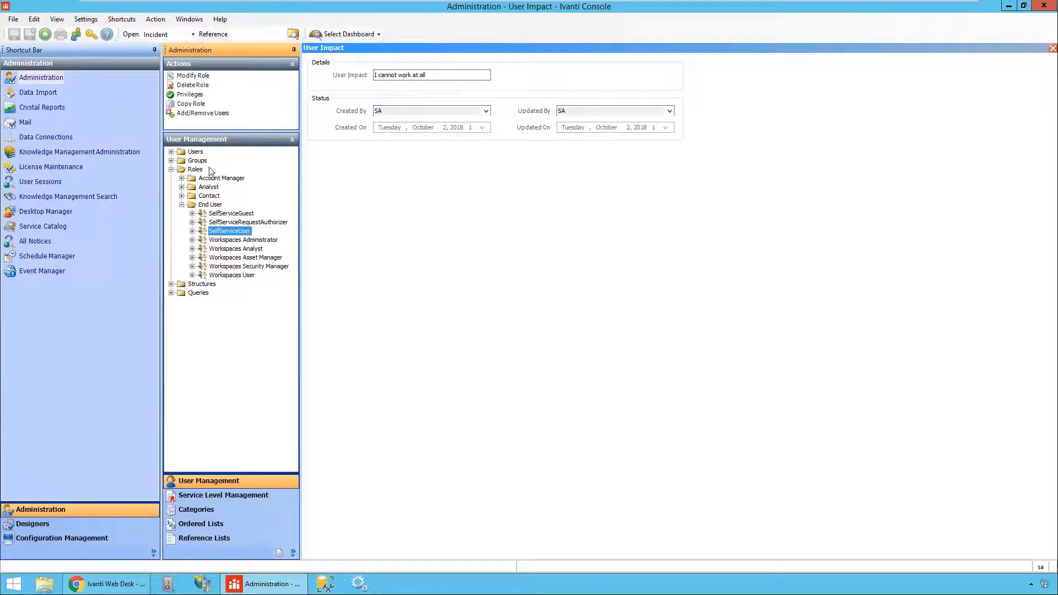
click(193, 94)
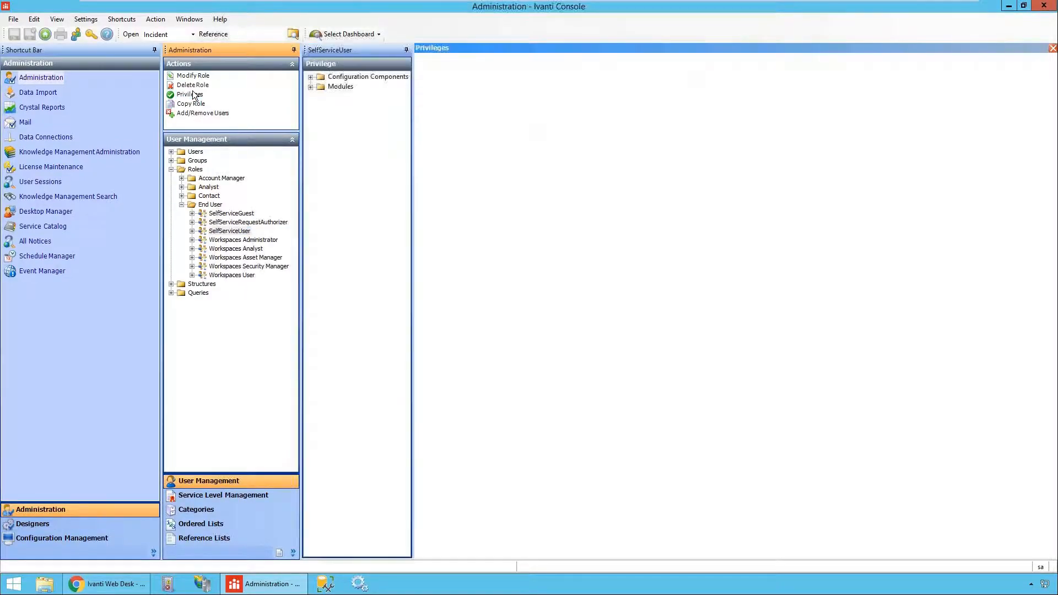
- Grant the role the Read privilege on User Impact among the non-process related objects of the Incident Management module
click(310, 87)
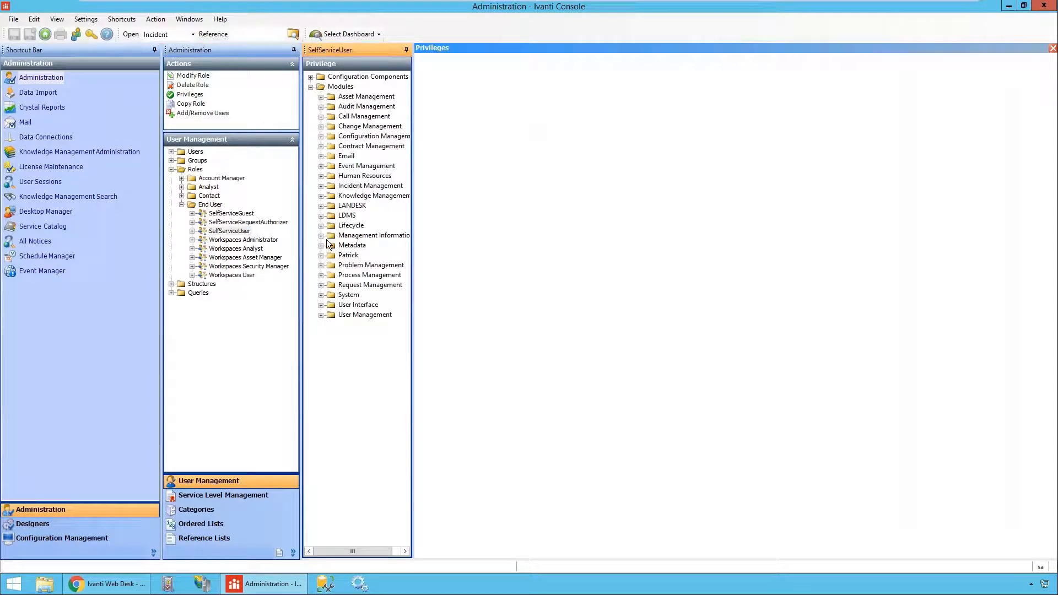
click(321, 187)
double_click(353, 196)
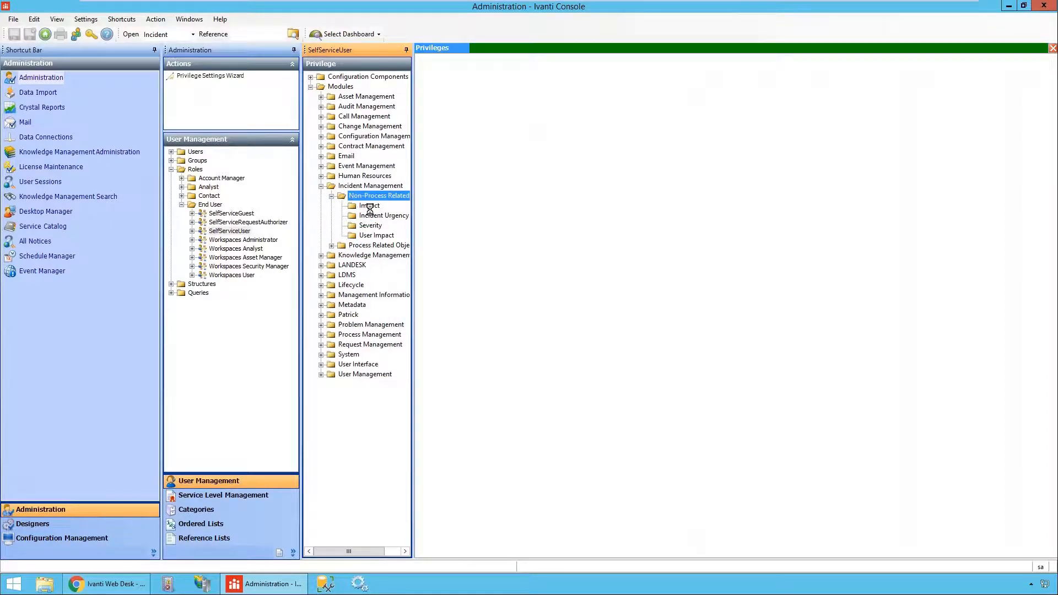
drag(413, 220, 447, 223)
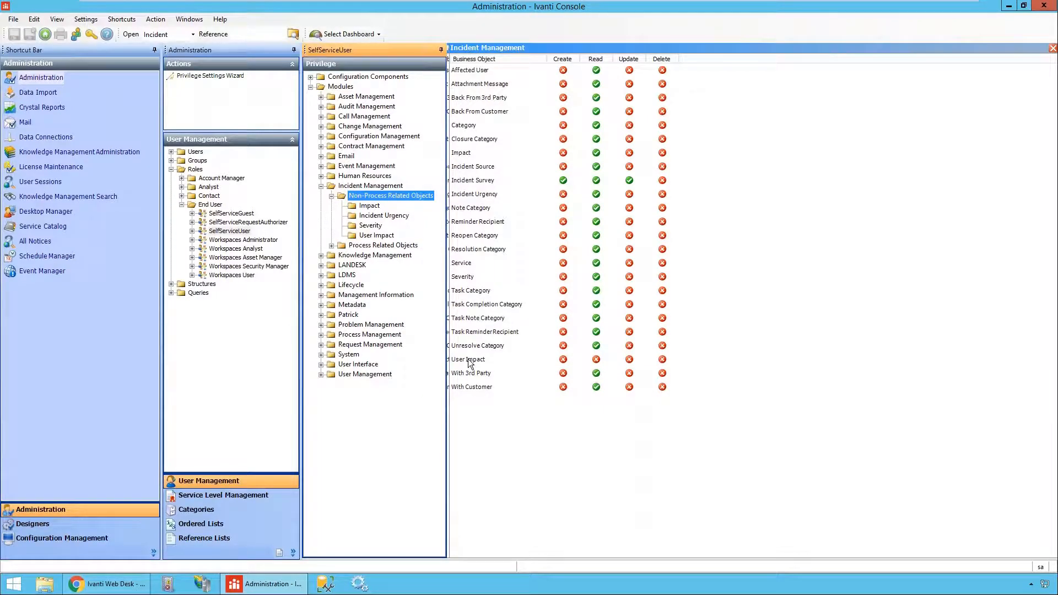
click(596, 362)
click(258, 329)
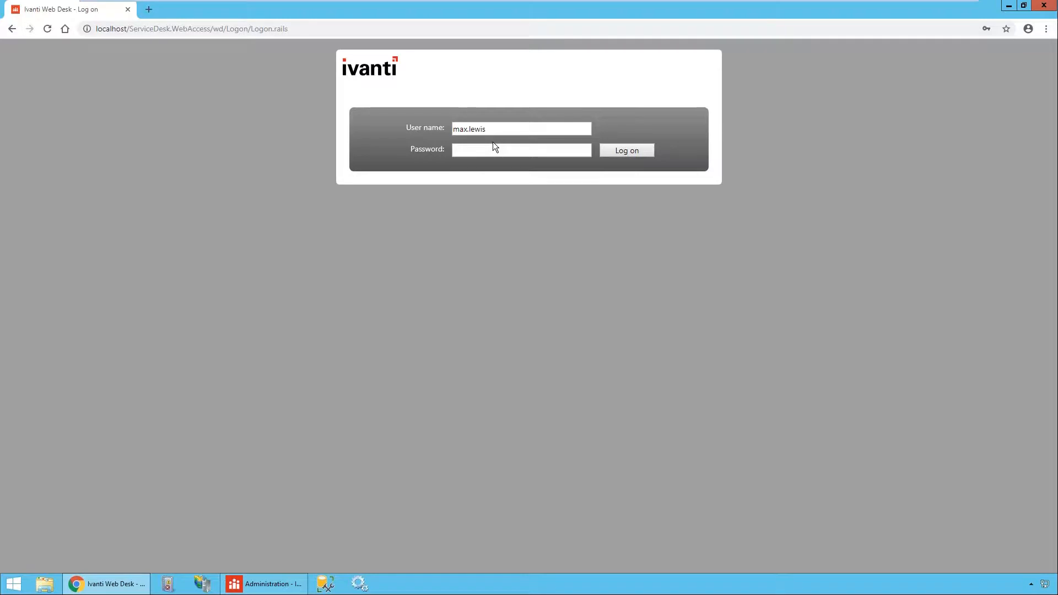
- Log on to the Ivanti web portal as the end user and start a Get Support incident with User Impact "I have question"
click(609, 152)
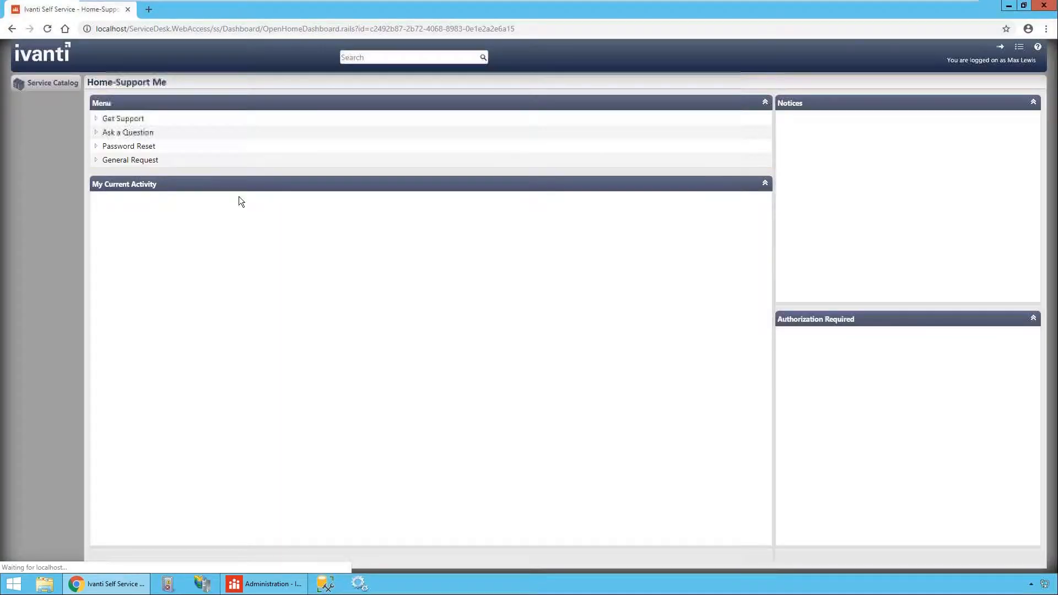
click(134, 119)
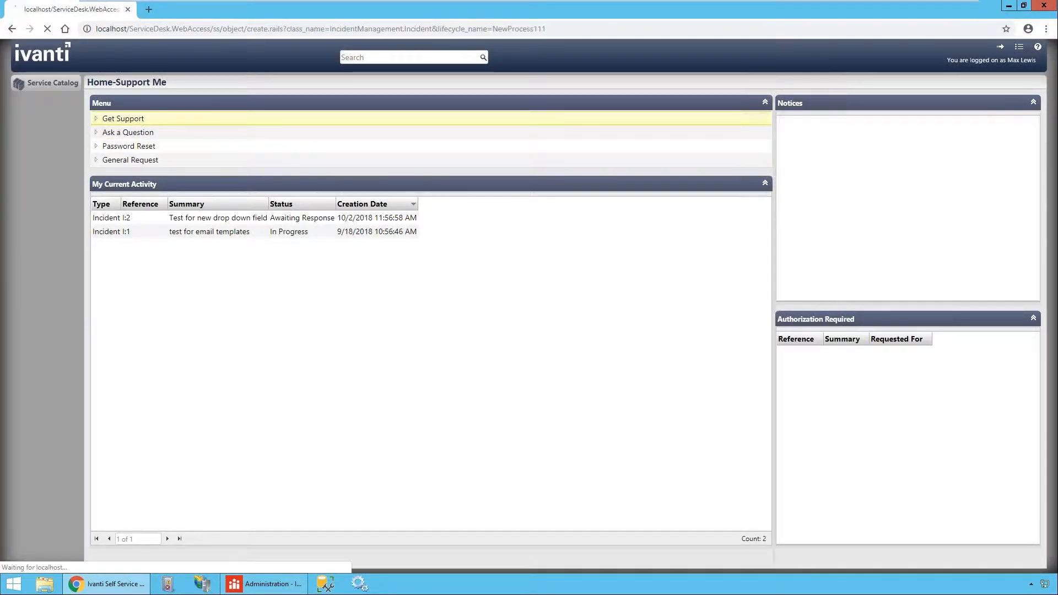
click(99, 291)
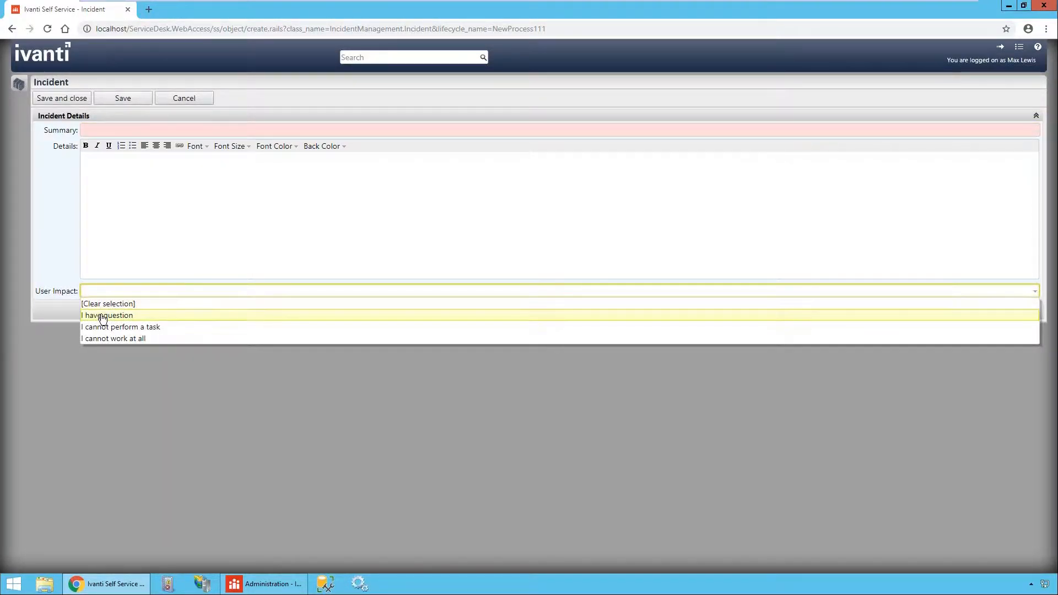
click(102, 316)
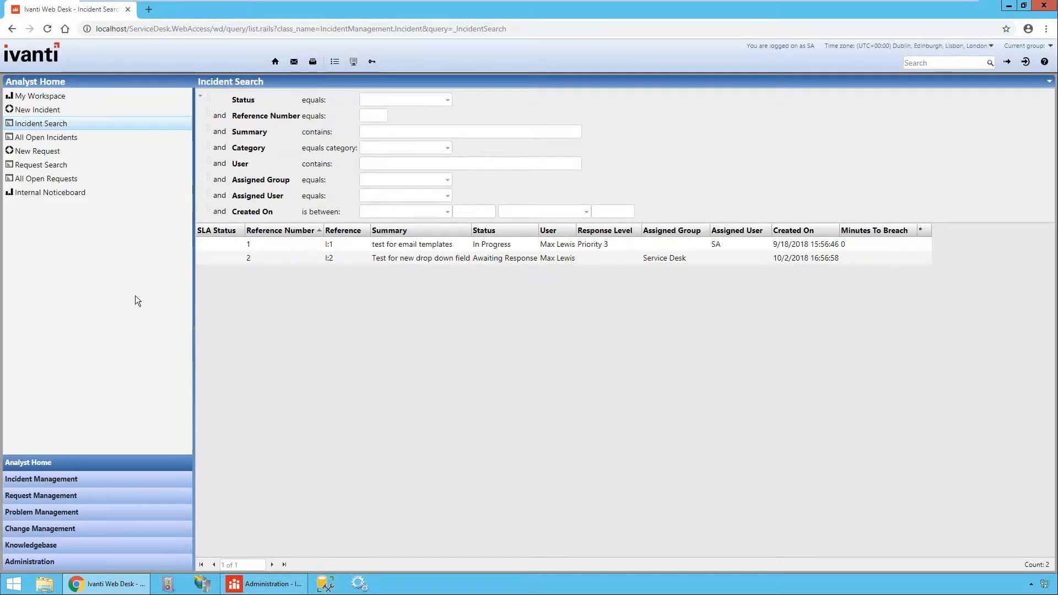
- Open the incident "Test for new drop down field" from the analyst's Incident Search and review its User Impact value and available options
double_click(308, 258)
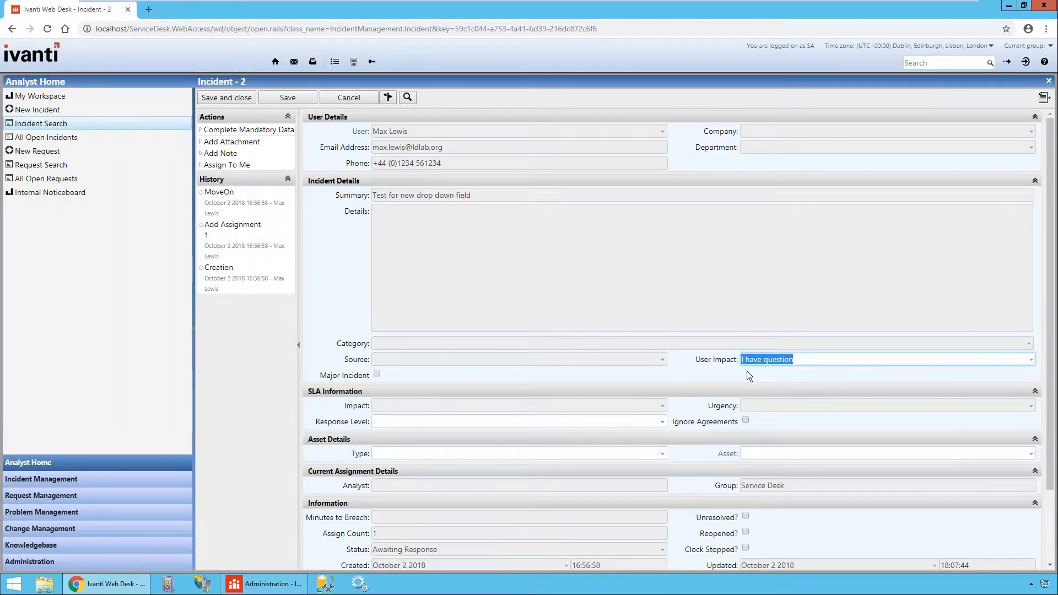
click(747, 371)
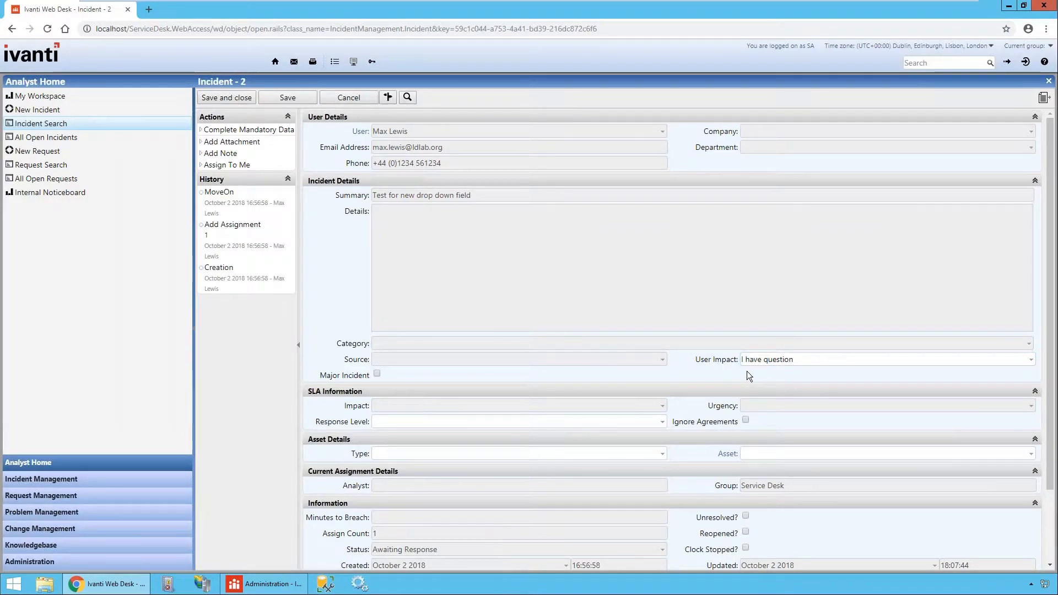
click(804, 358)
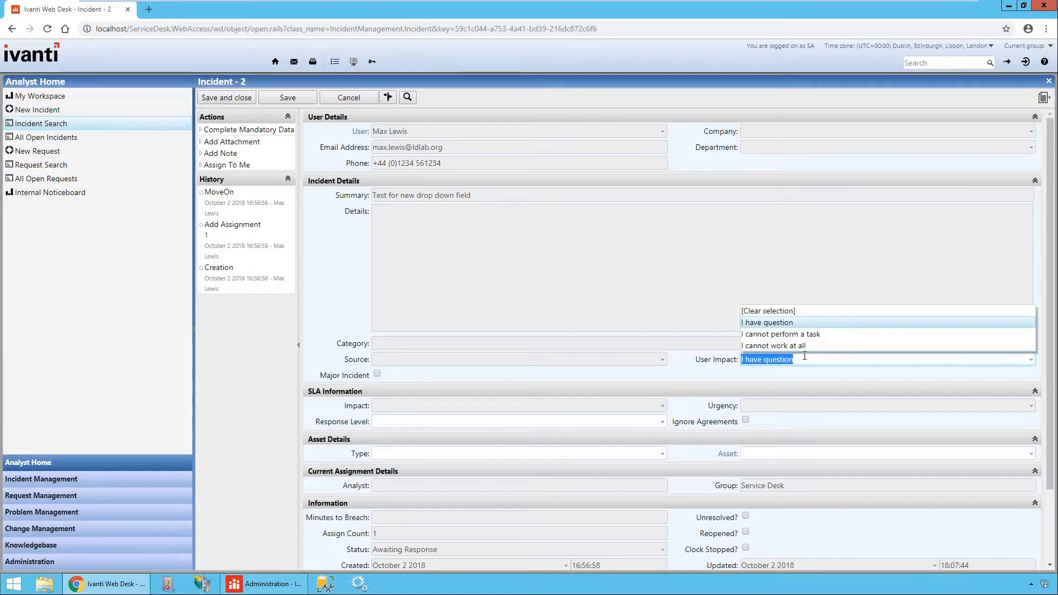
click(791, 373)
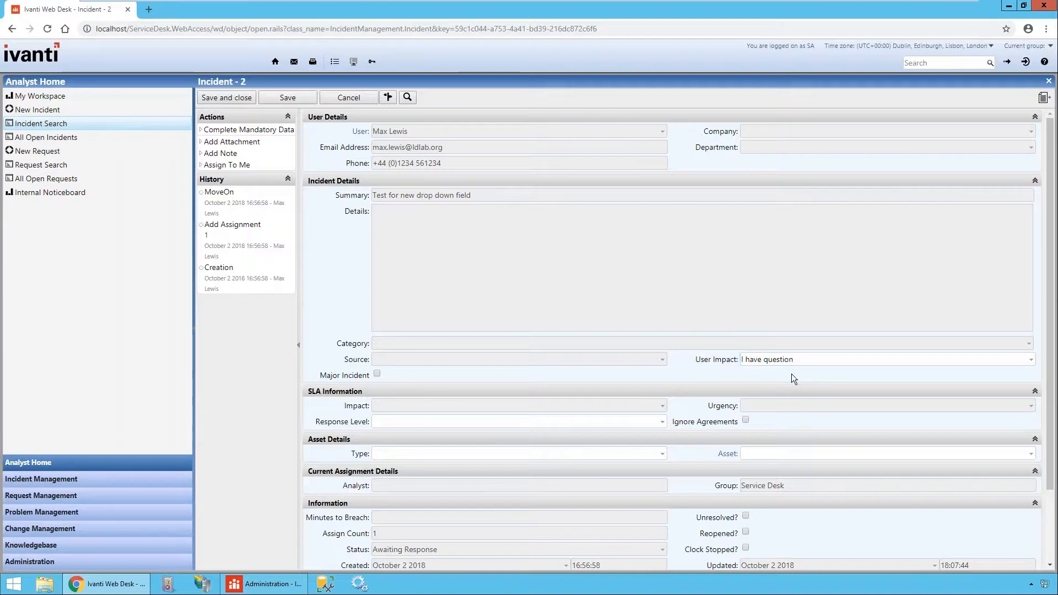